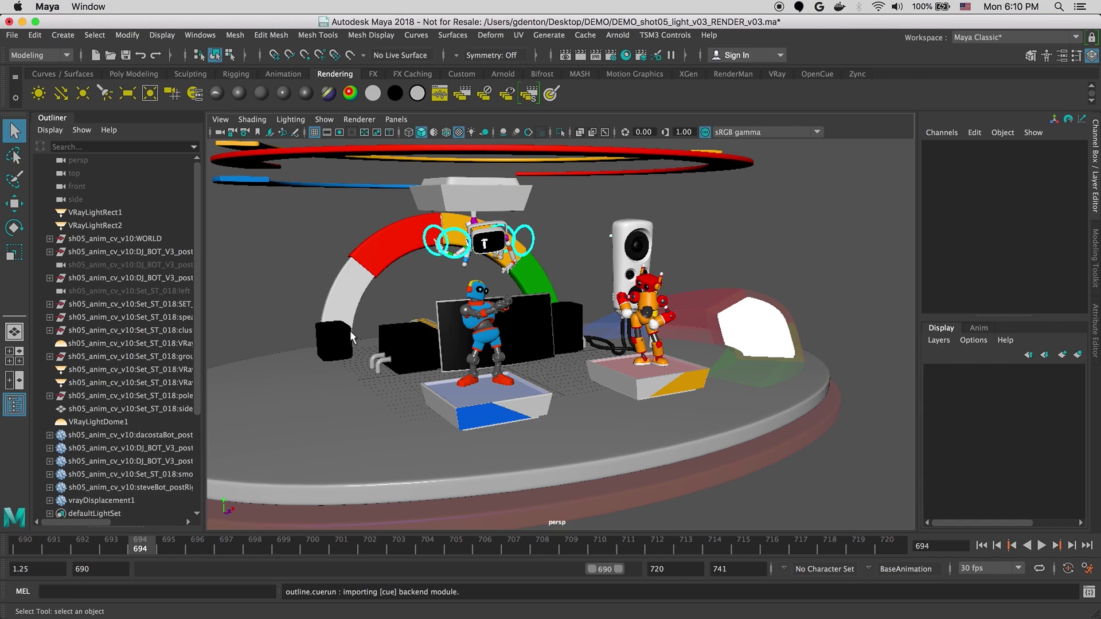
Check the render settings (V-Ray, file prefix shot_05light_v03Test), then close them.
{"action": "mouse_move", "coordinate": [350, 330]}
{"action": "left_mouse_down", "text": "alt"}
{"action": "mouse_move", "coordinate": [304, 327]}
{"action": "mouse_move", "coordinate": [338, 344]}
{"action": "mouse_move", "coordinate": [344, 312]}
{"action": "left_mouse_up", "text": "alt"}
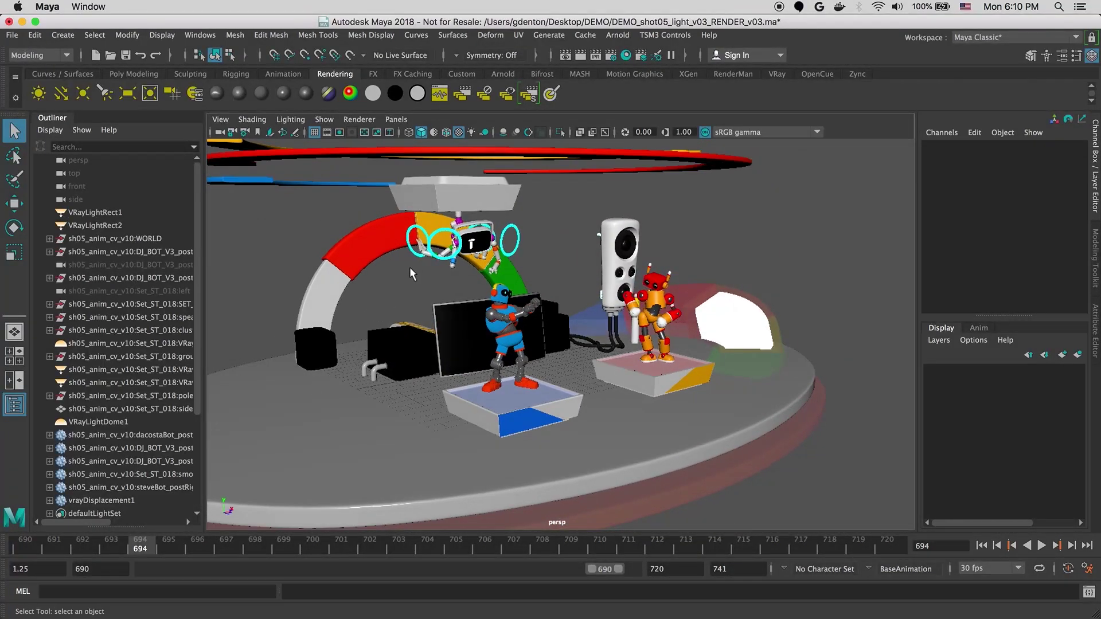
{"action": "left_click", "coordinate": [612, 62]}
{"action": "left_click_drag", "start_coordinate": [623, 68], "coordinate": [613, 53]}
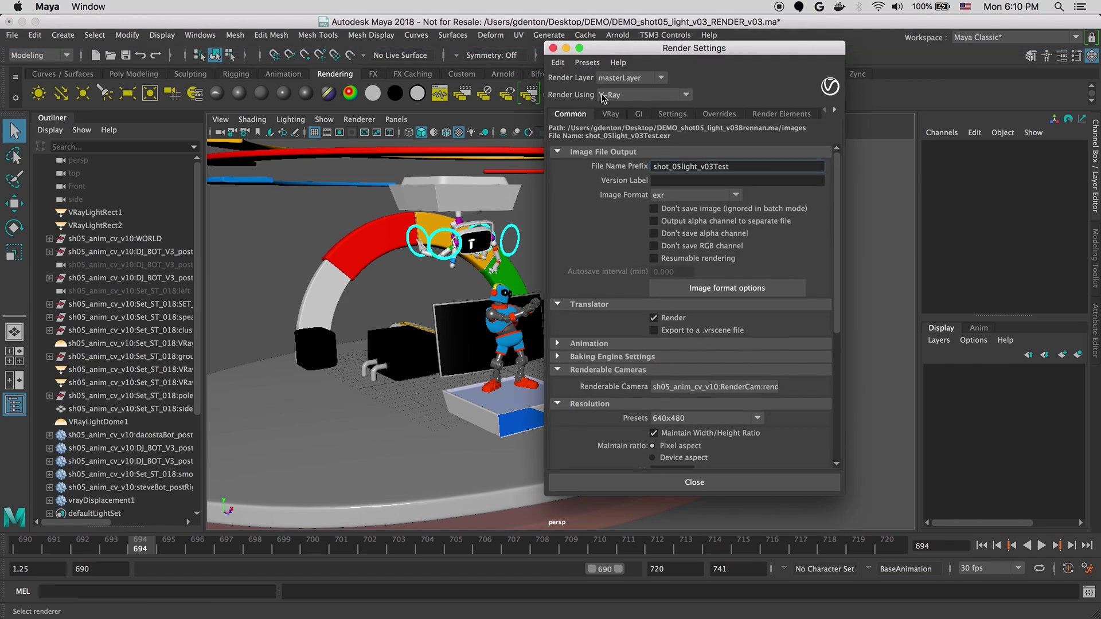
{"action": "left_click", "coordinate": [553, 48]}
Look through the renderCAM camera, scrub the frames, and show the OpenCue shelf.
{"action": "left_click", "coordinate": [390, 121]}
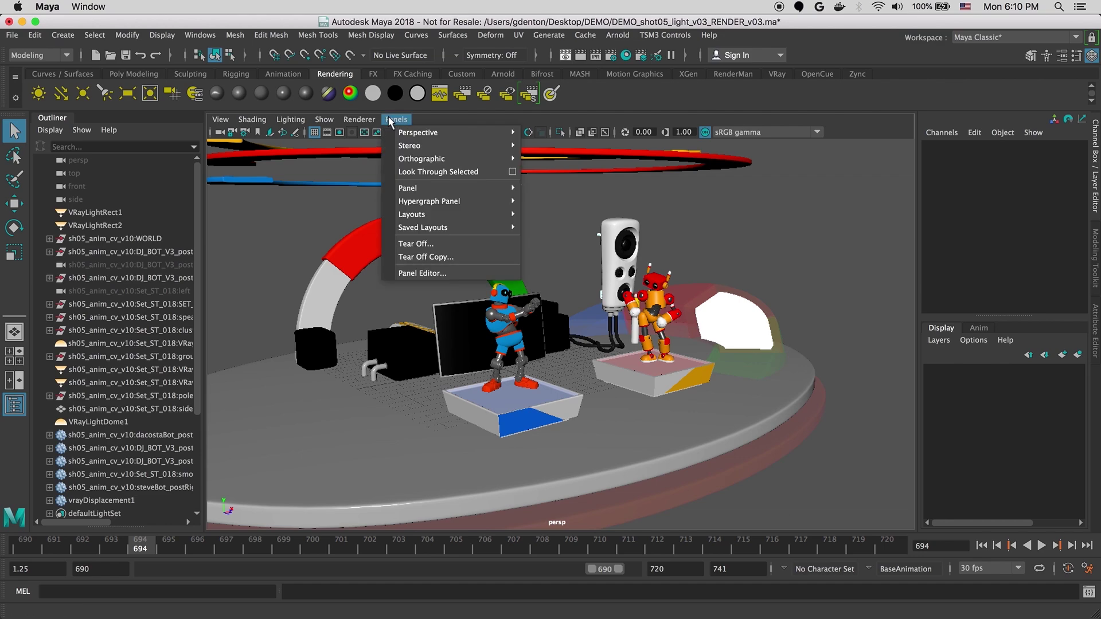
{"action": "mouse_move", "coordinate": [453, 133]}
{"action": "left_click", "coordinate": [567, 150]}
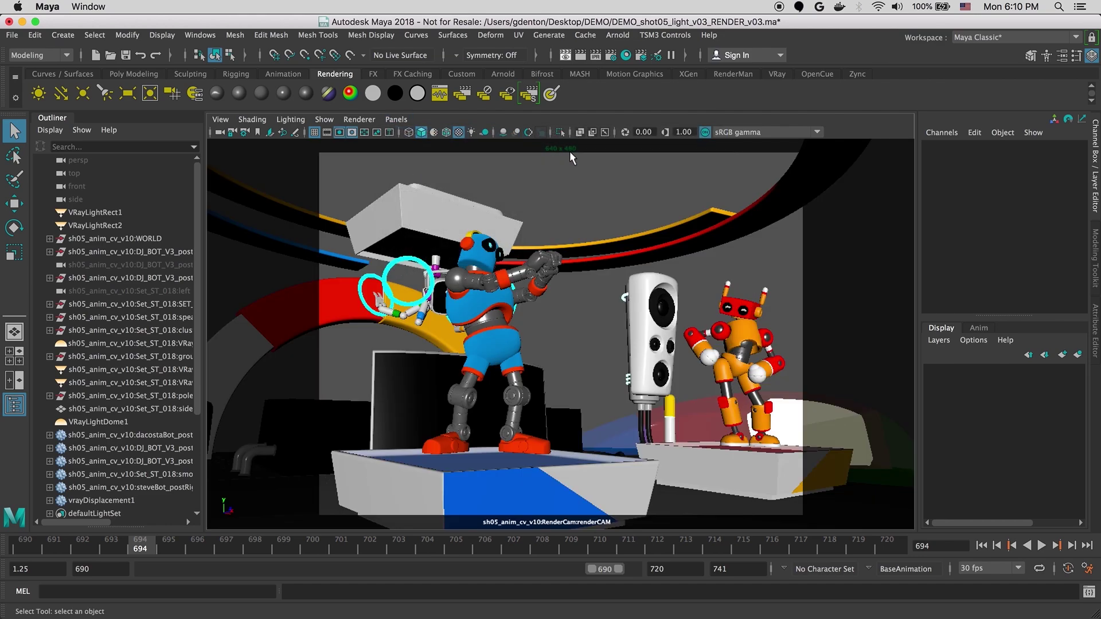
{"action": "mouse_move", "coordinate": [129, 547]}
{"action": "left_mouse_down"}
{"action": "mouse_move", "coordinate": [51, 551]}
{"action": "mouse_move", "coordinate": [141, 550]}
{"action": "left_mouse_up"}
{"action": "left_click", "coordinate": [816, 74]}
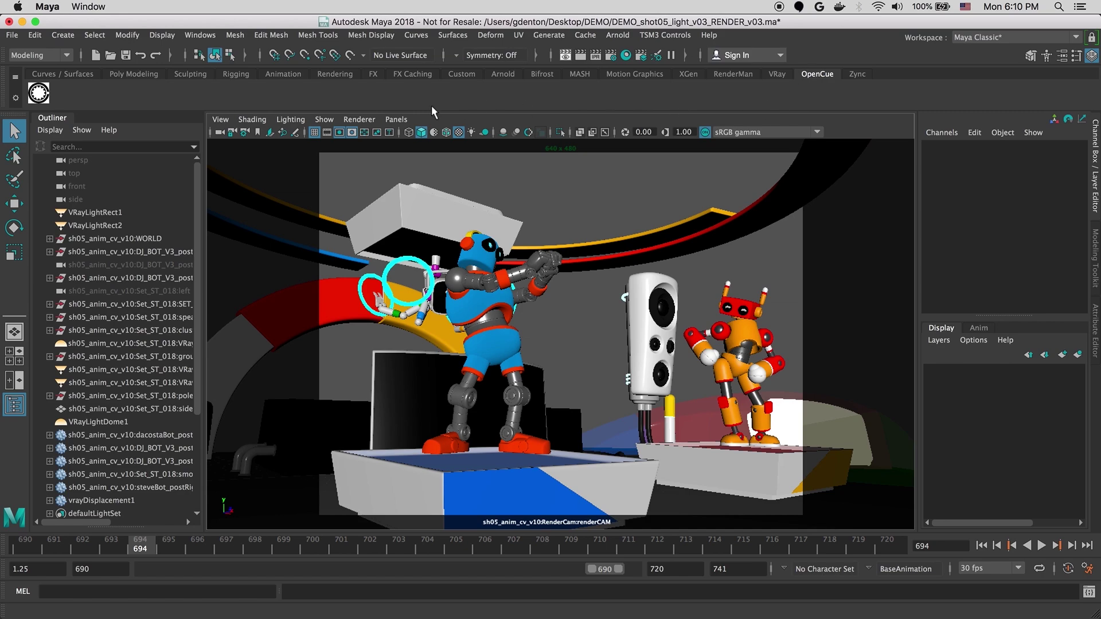
Open Submit to OpenCue and enter job robots, shot 050 and layer lighting.
{"action": "left_click", "coordinate": [43, 95]}
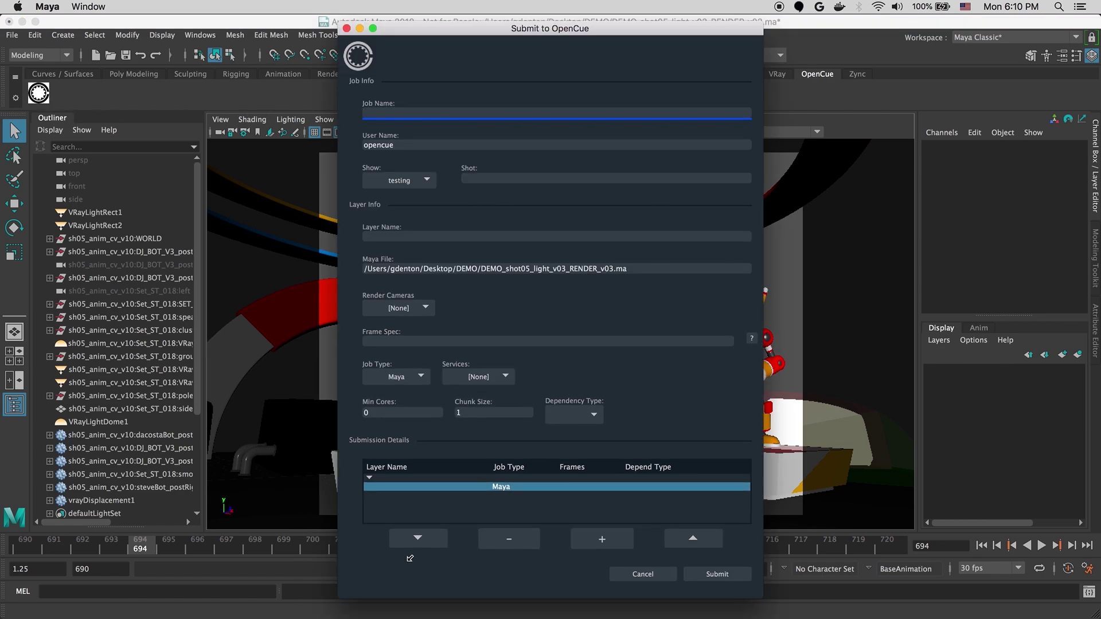
{"action": "left_click_drag", "start_coordinate": [491, 28], "coordinate": [580, 23]}
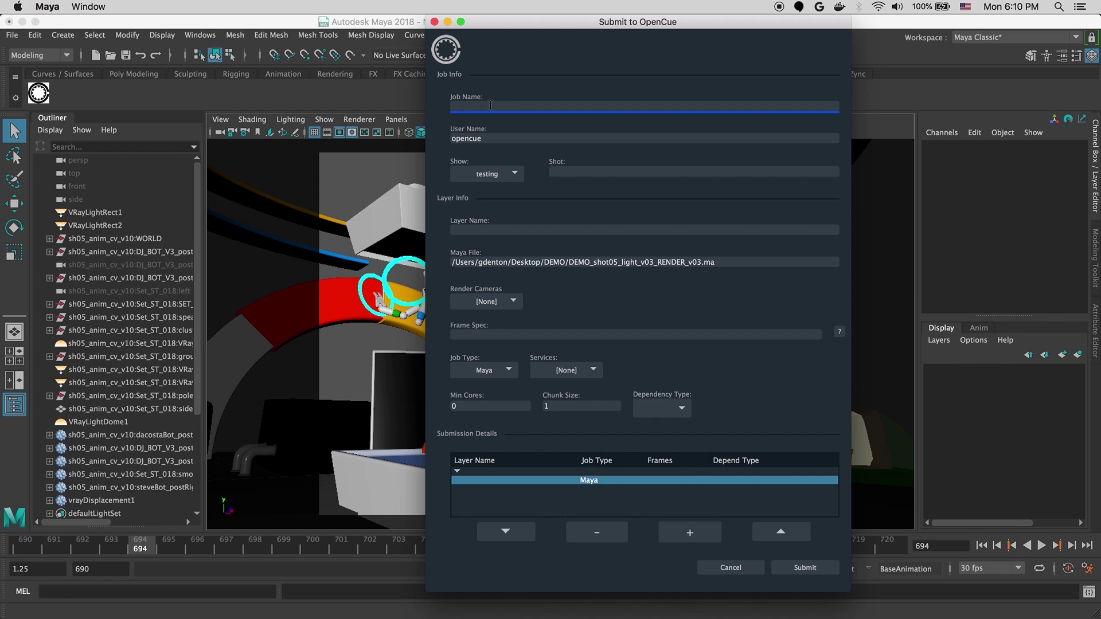
{"action": "type", "text": "obots"}
{"action": "left_click", "coordinate": [563, 170]}
{"action": "type", "text": "050"}
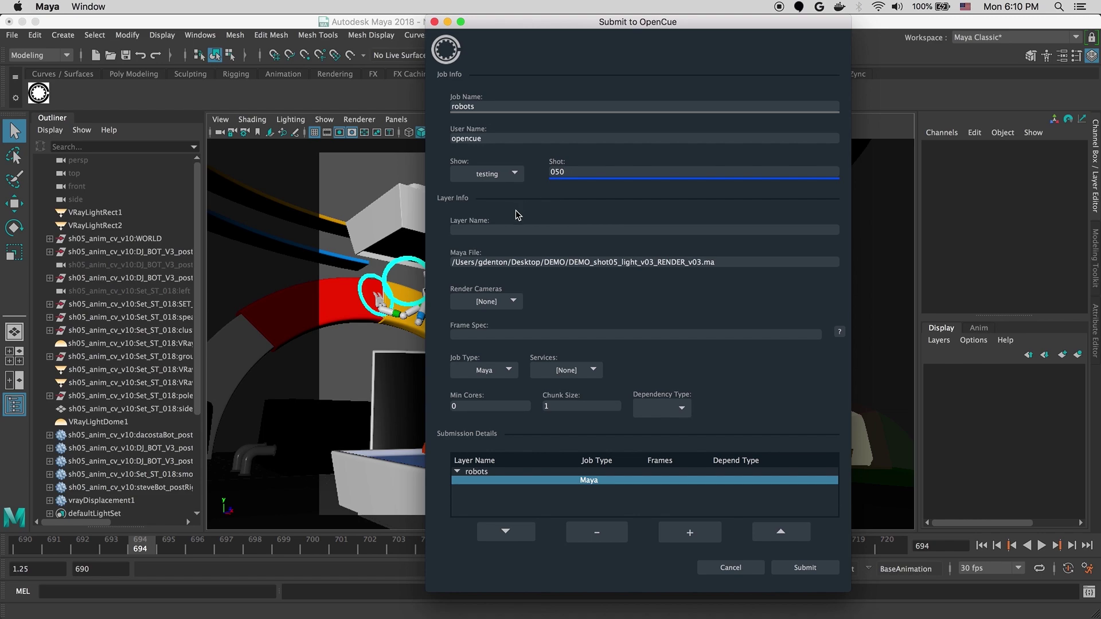
{"action": "left_click", "coordinate": [495, 230]}
{"action": "type", "text": "lighting"}
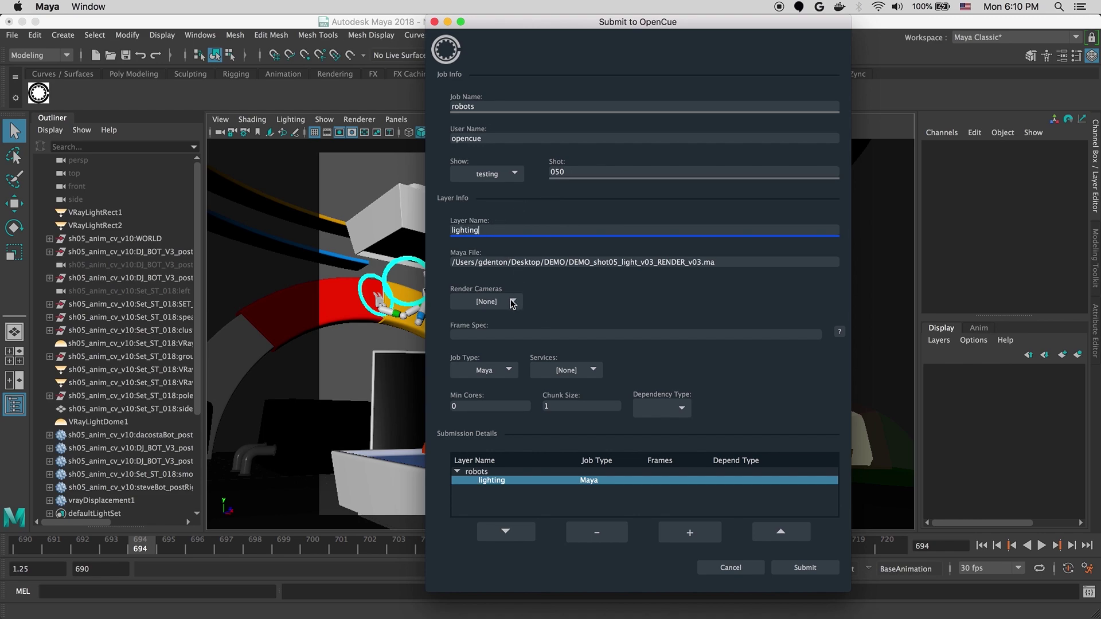
Choose renderCAM as render camera, set Frame Spec 690-720 and view its help.
{"action": "left_click", "coordinate": [513, 302]}
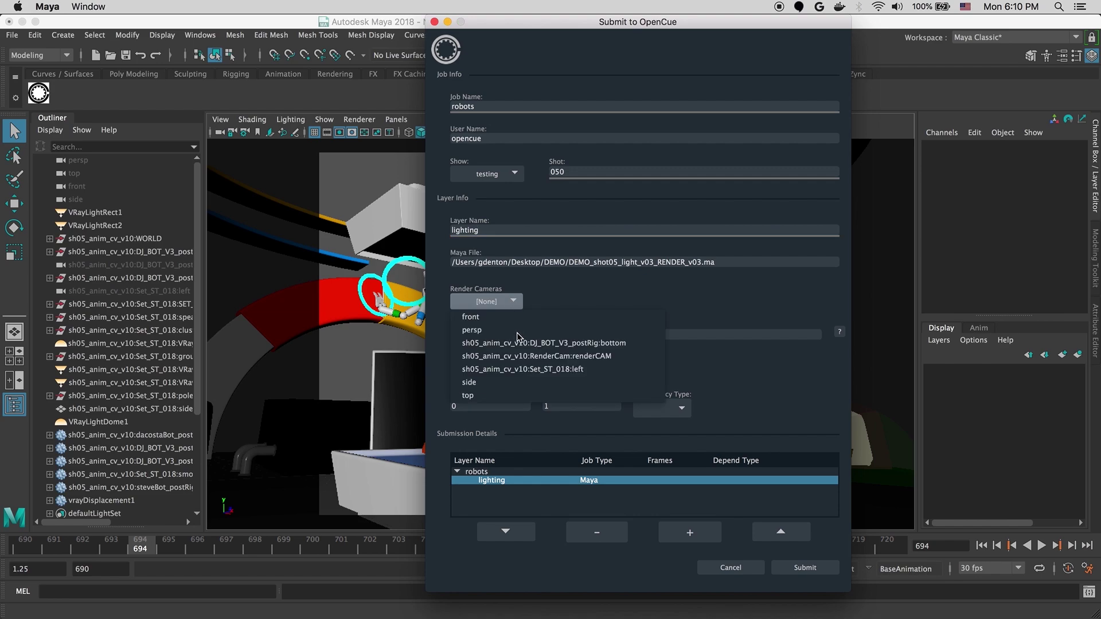
{"action": "left_click", "coordinate": [517, 356]}
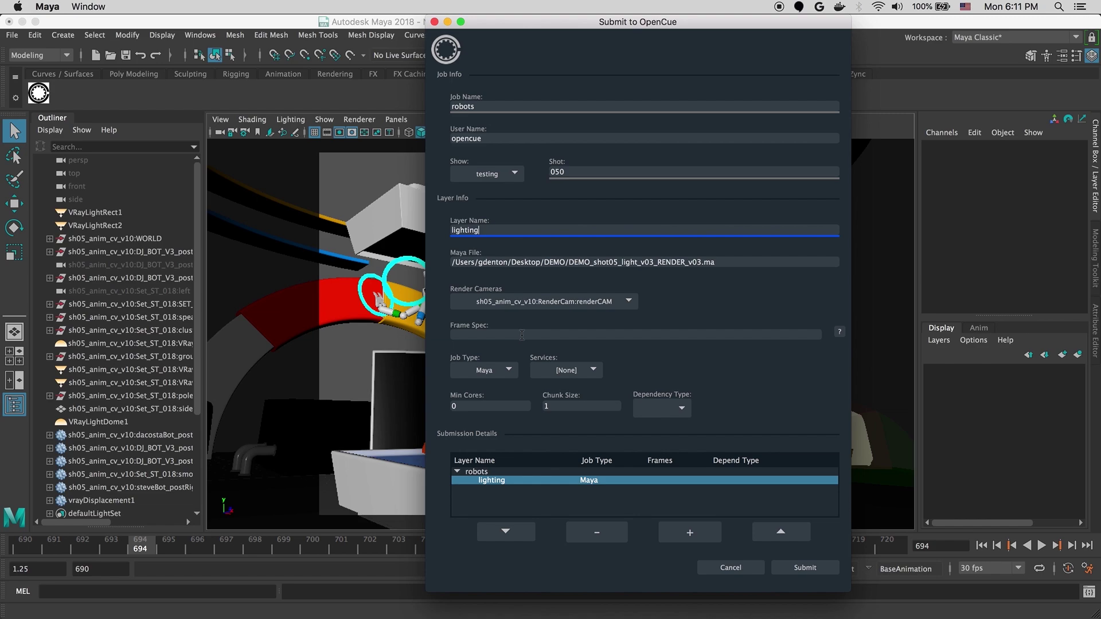
{"action": "left_click", "coordinate": [522, 335]}
{"action": "type", "text": "690"}
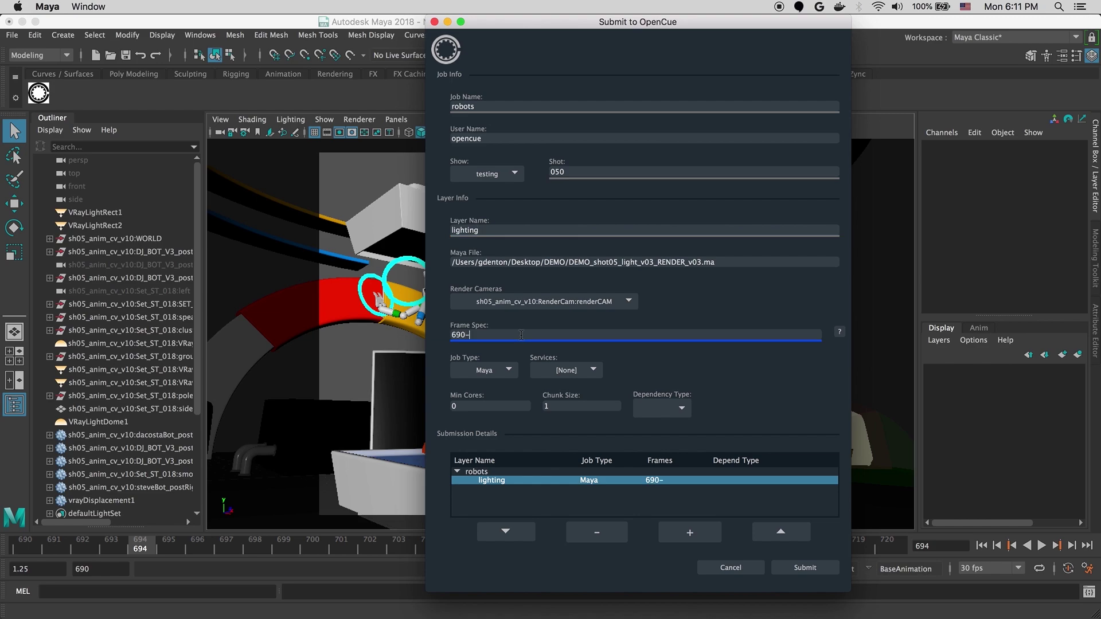
{"action": "type", "text": "-720"}
{"action": "left_click", "coordinate": [840, 335]}
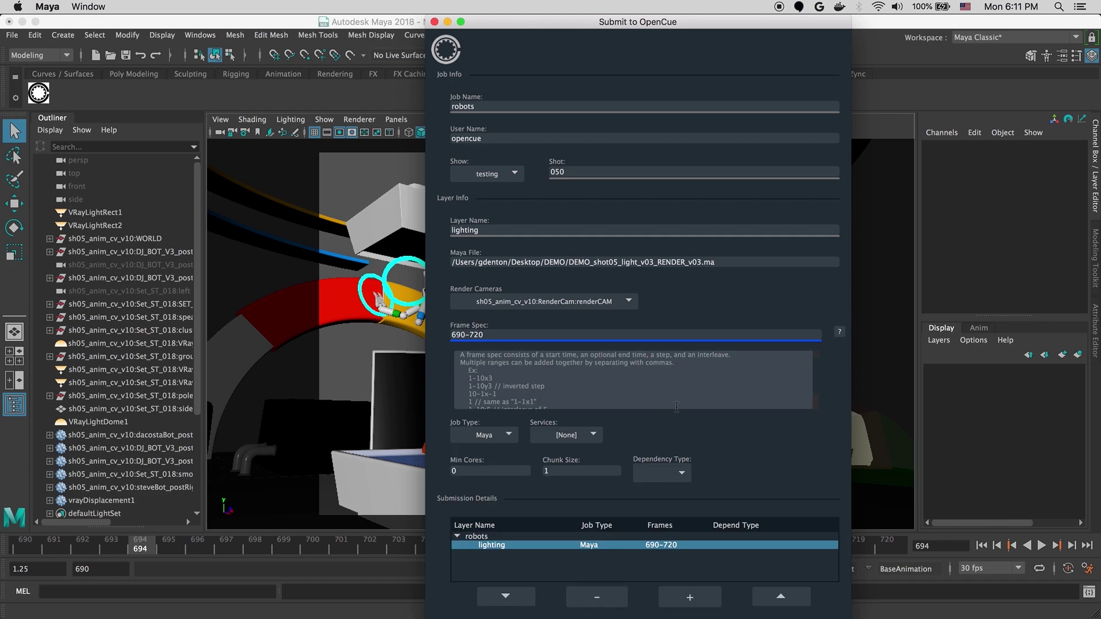
{"action": "scroll", "coordinate": [638, 382], "scroll_direction": "down", "scroll_amount": 3}
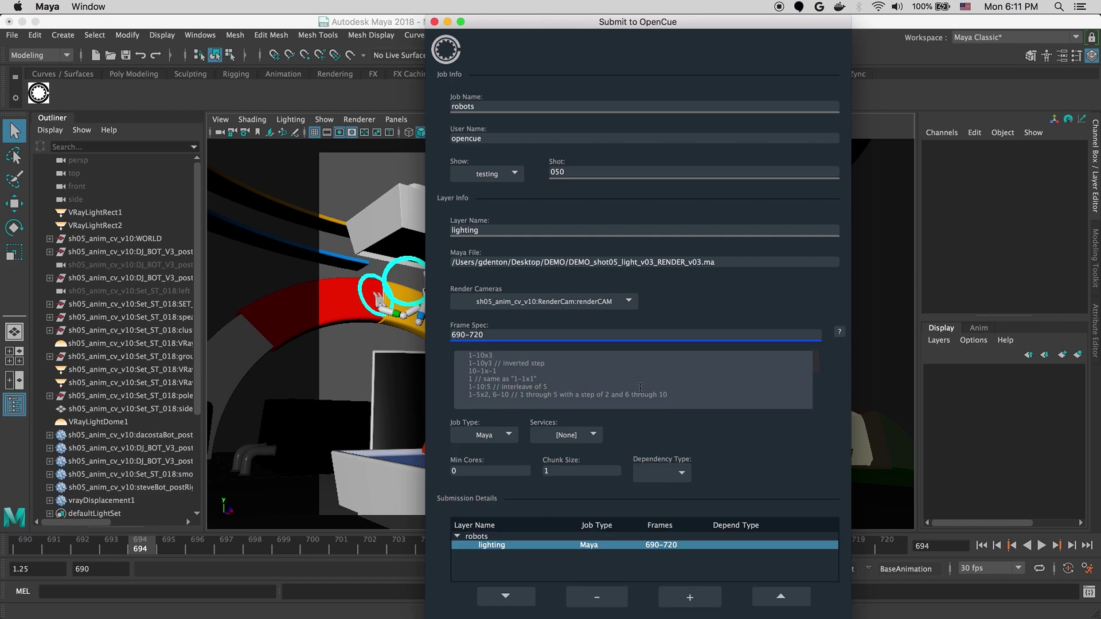
{"action": "scroll", "coordinate": [640, 388], "scroll_direction": "up", "scroll_amount": 3}
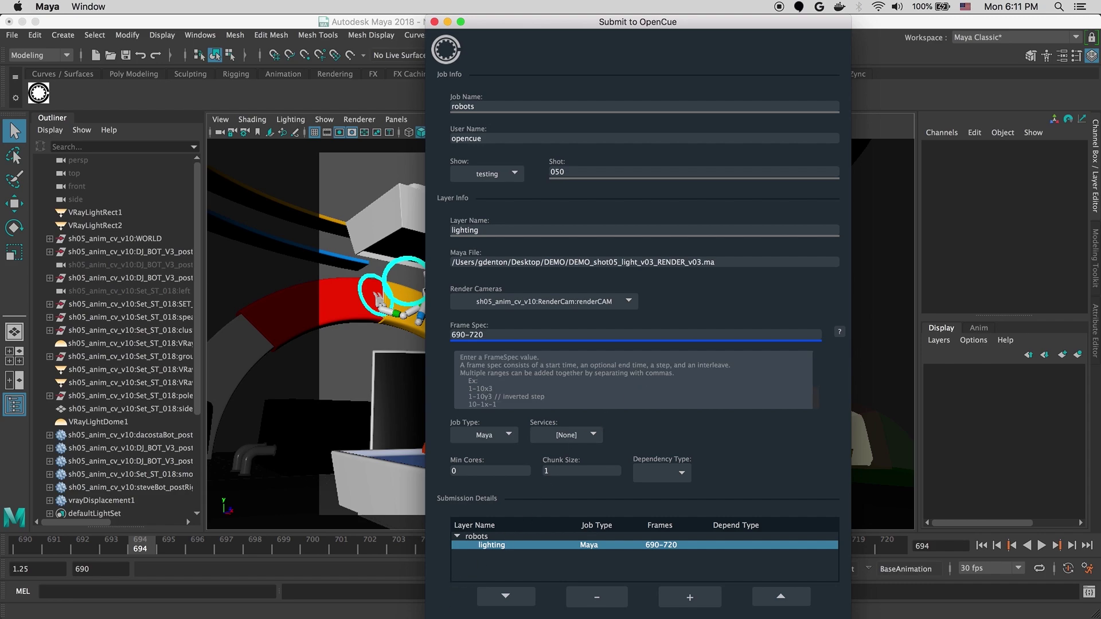
Keep job type Maya, set the service to maya, and leave Dependency Type blank.
{"action": "left_click", "coordinate": [839, 332]}
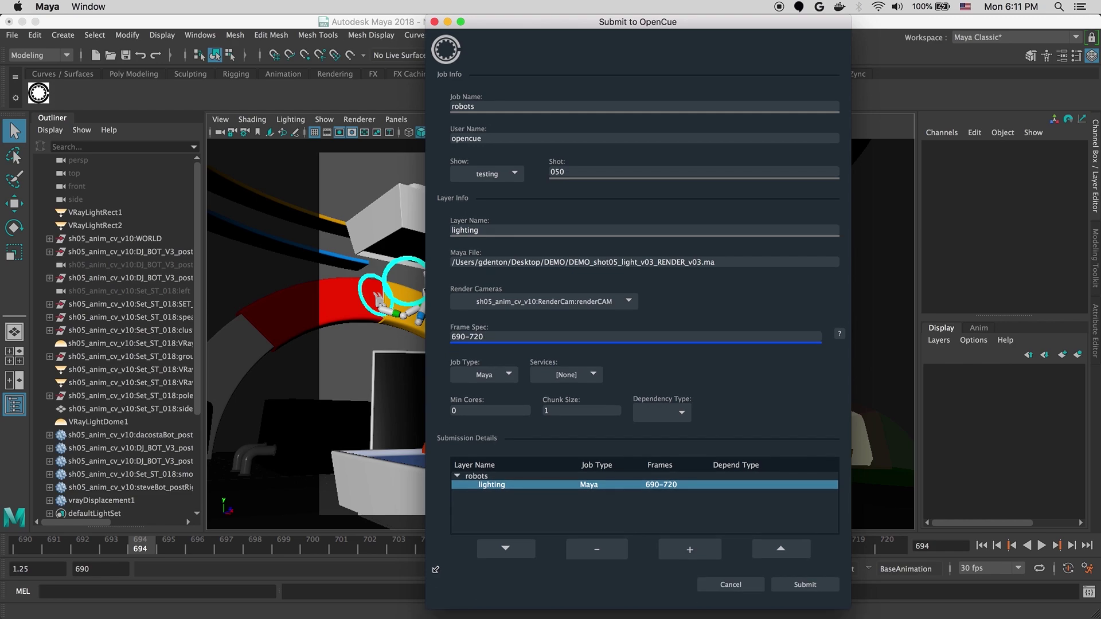
{"action": "left_click", "coordinate": [487, 371]}
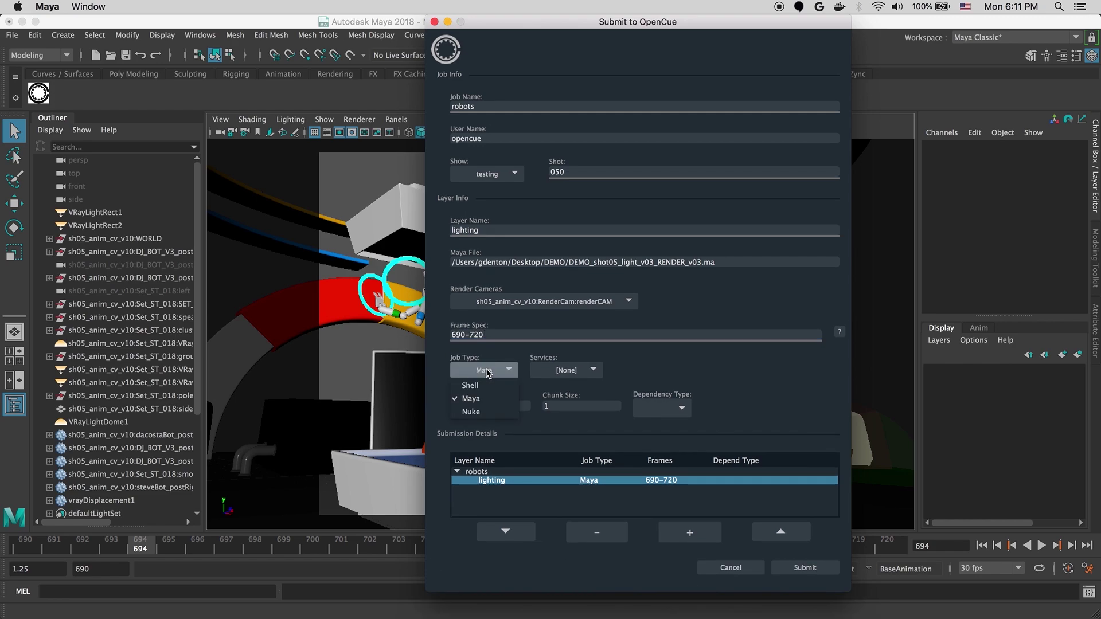
{"action": "left_click", "coordinate": [487, 372]}
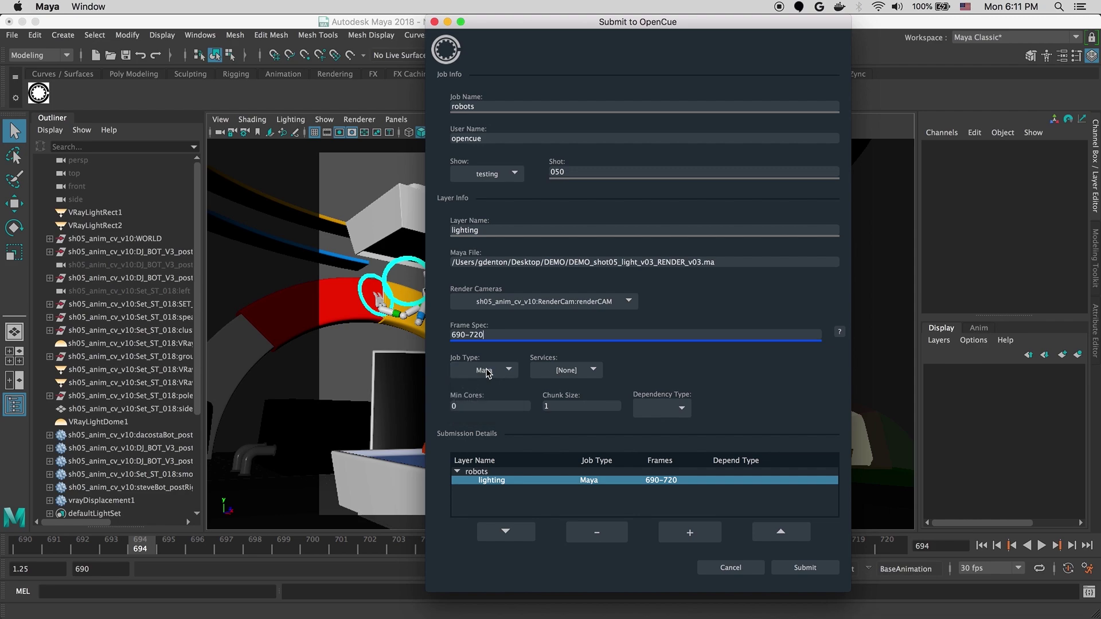
{"action": "left_click", "coordinate": [559, 373]}
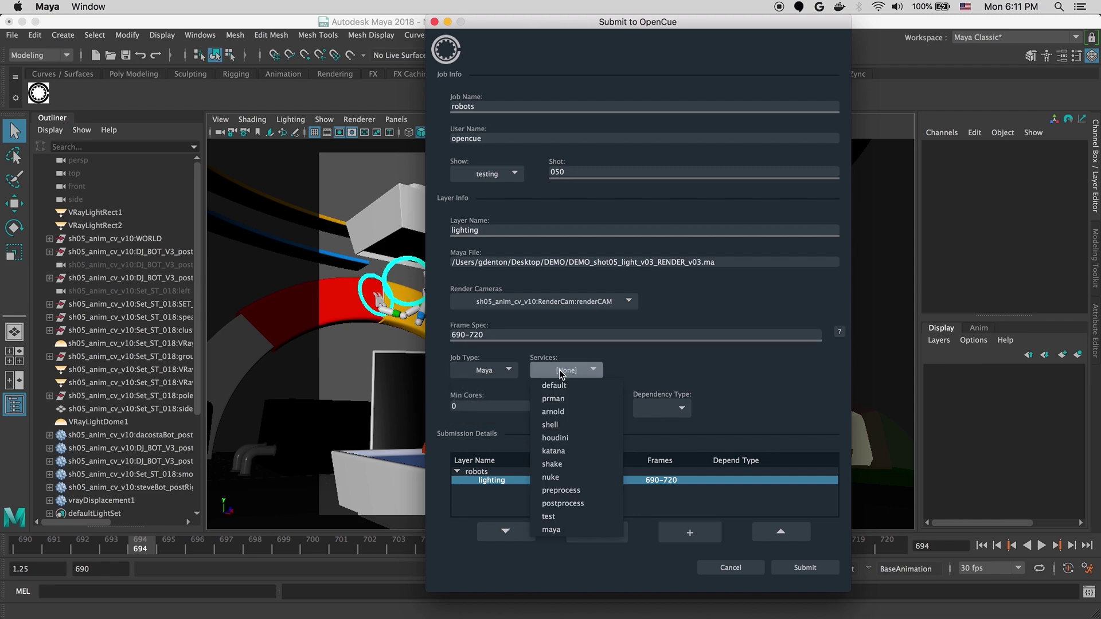
{"action": "left_click", "coordinate": [549, 531]}
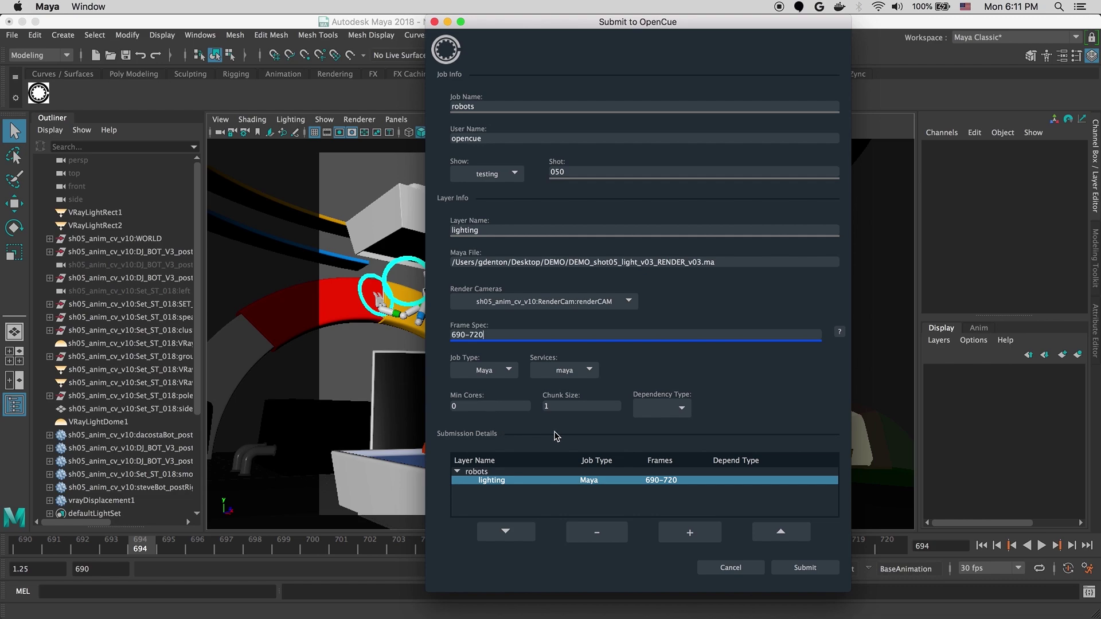
{"action": "left_click", "coordinate": [680, 409]}
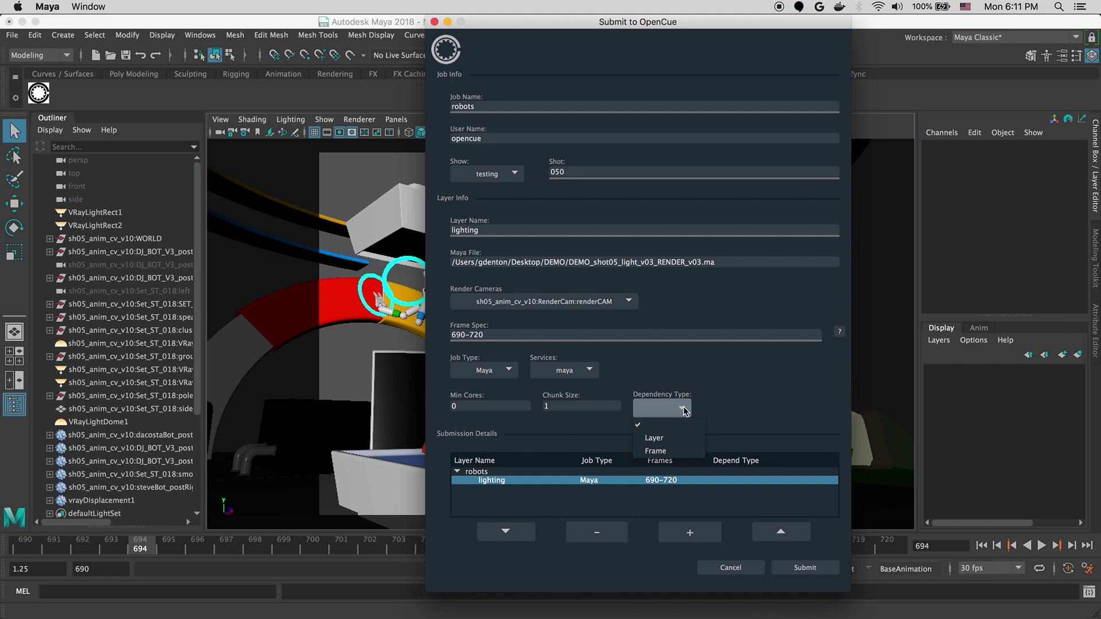
{"action": "left_click", "coordinate": [710, 405]}
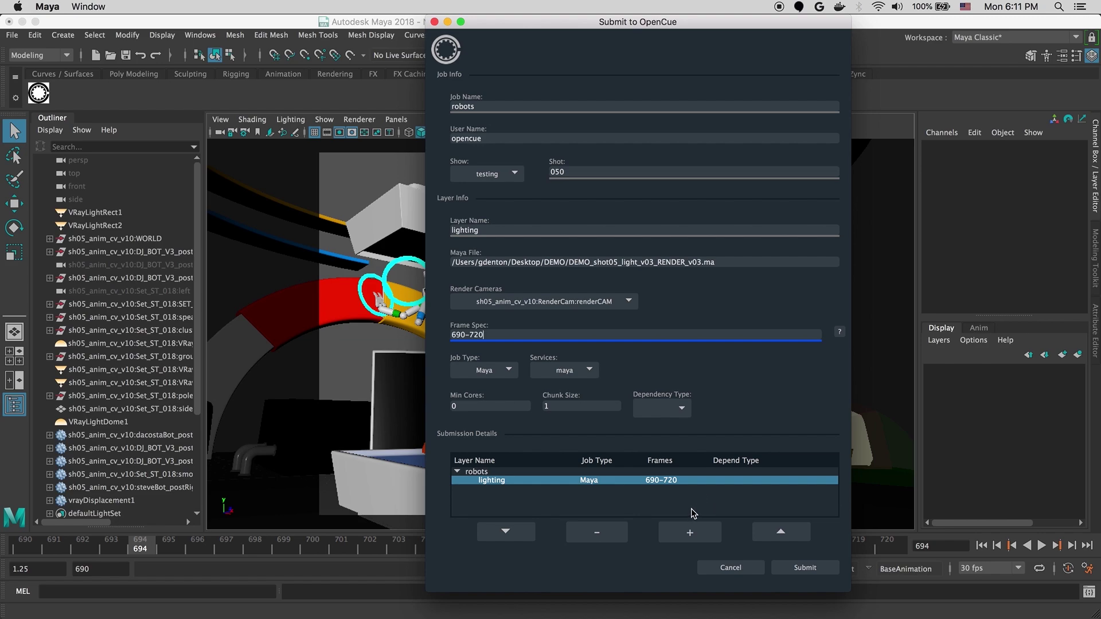
{"action": "left_click", "coordinate": [690, 532]}
{"action": "left_click", "coordinate": [483, 378]}
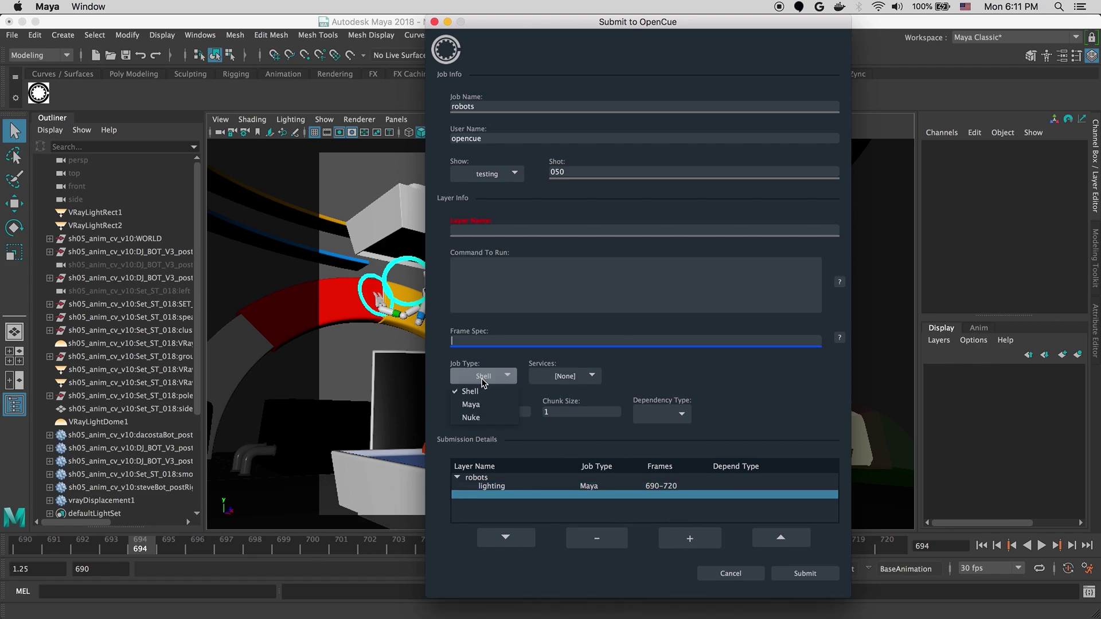
{"action": "left_click", "coordinate": [479, 418]}
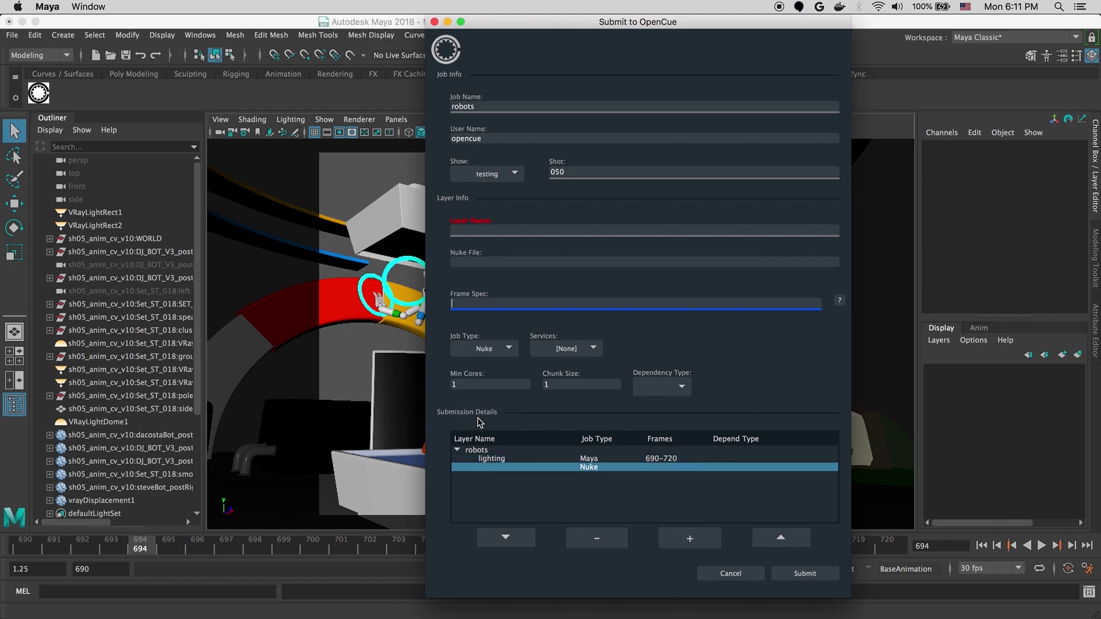
{"action": "left_click", "coordinate": [480, 228]}
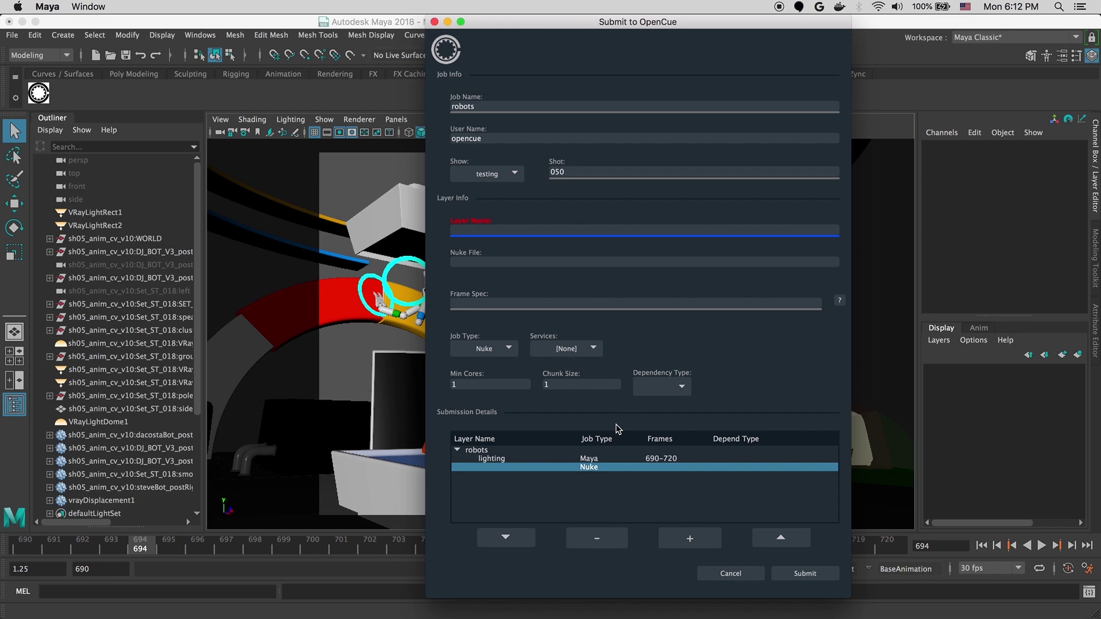
{"action": "left_click", "coordinate": [594, 470]}
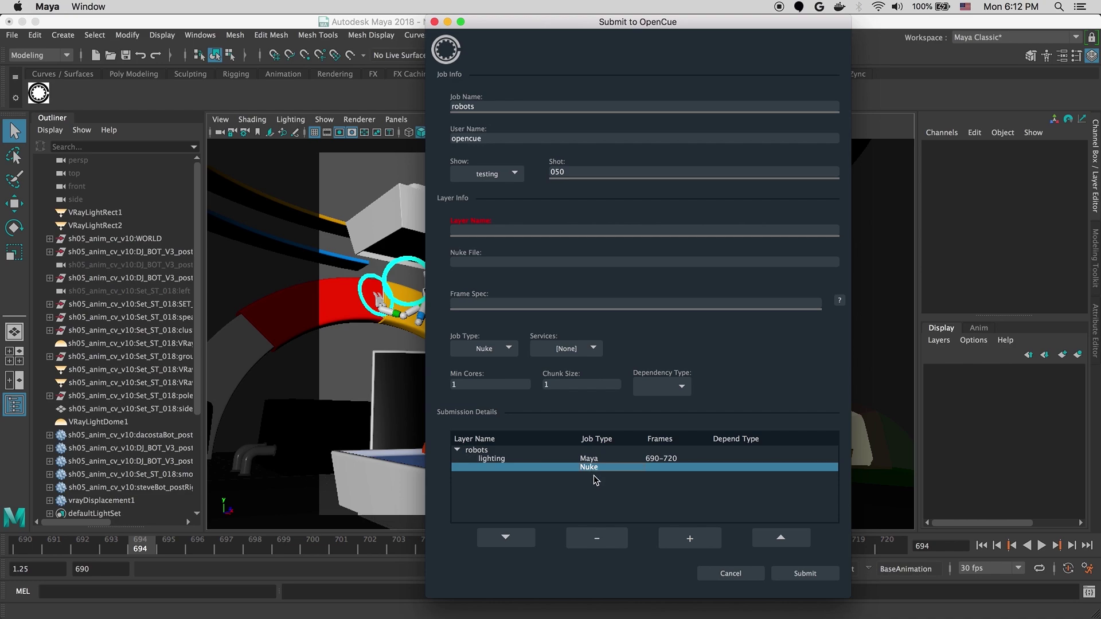
{"action": "left_click", "coordinate": [602, 541]}
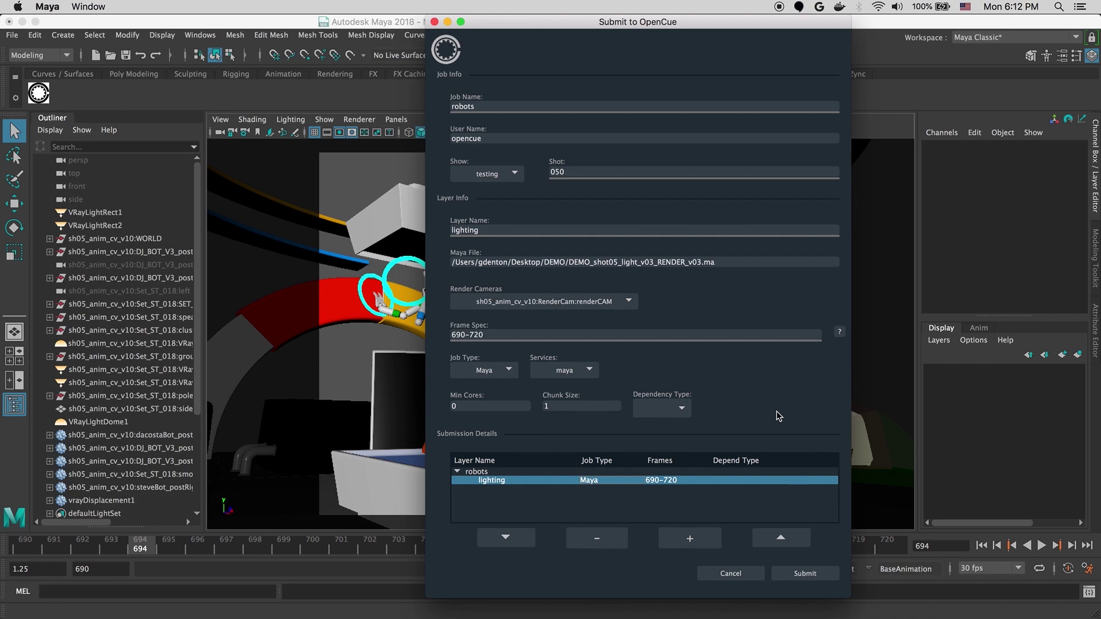
Submit the robots lighting job and dismiss the 'Submitted Job to OpenCue' message.
{"action": "left_click", "coordinate": [801, 576]}
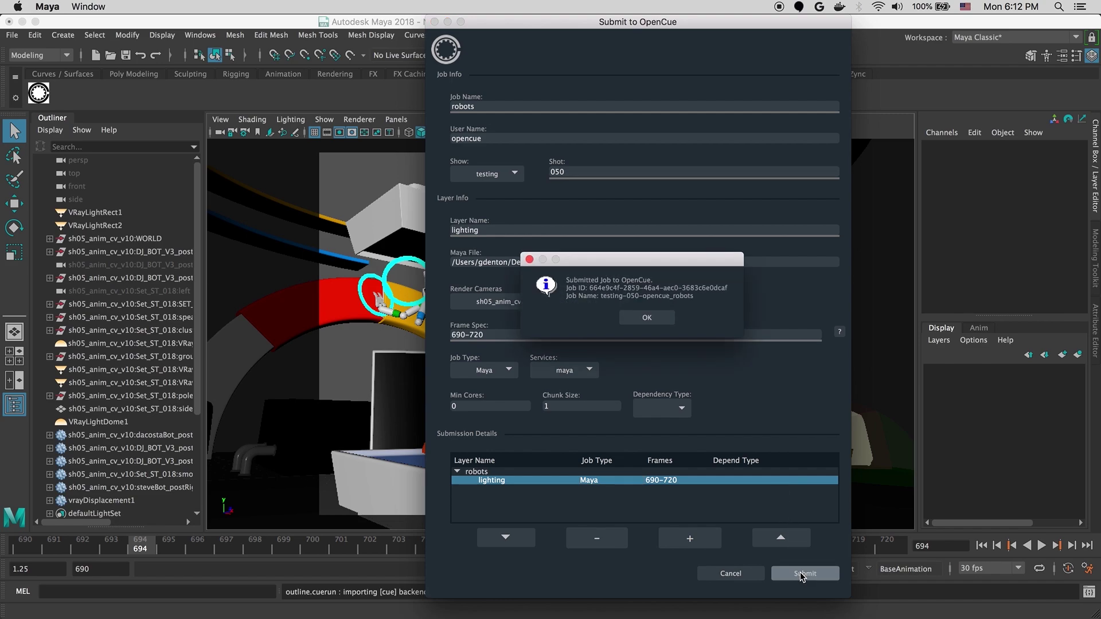
{"action": "left_click_drag", "start_coordinate": [657, 265], "coordinate": [671, 218]}
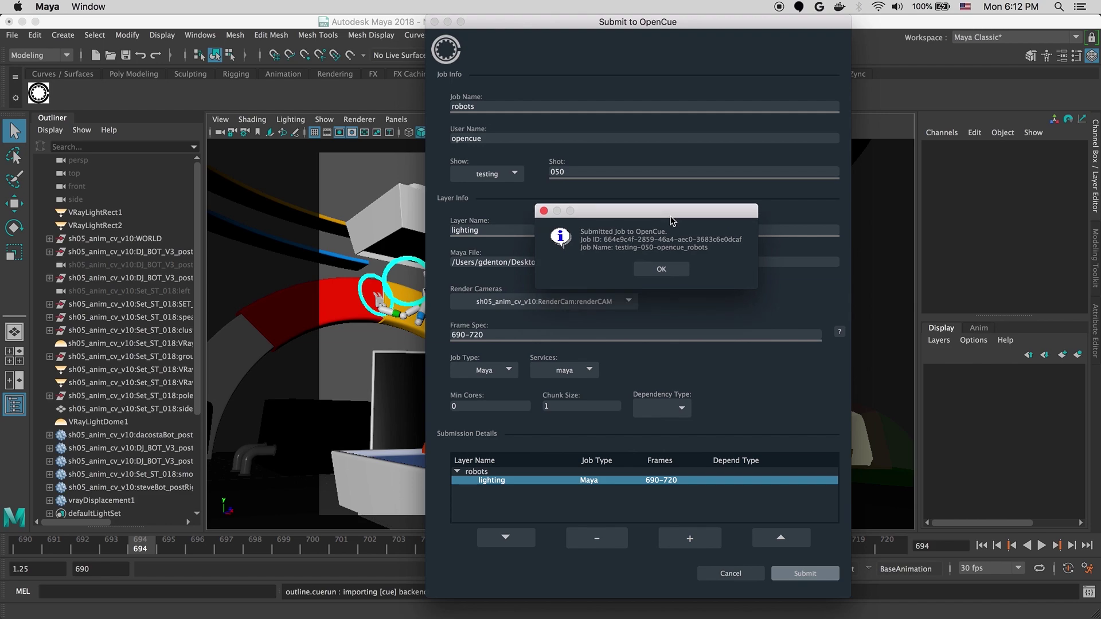
{"action": "left_click", "coordinate": [655, 274]}
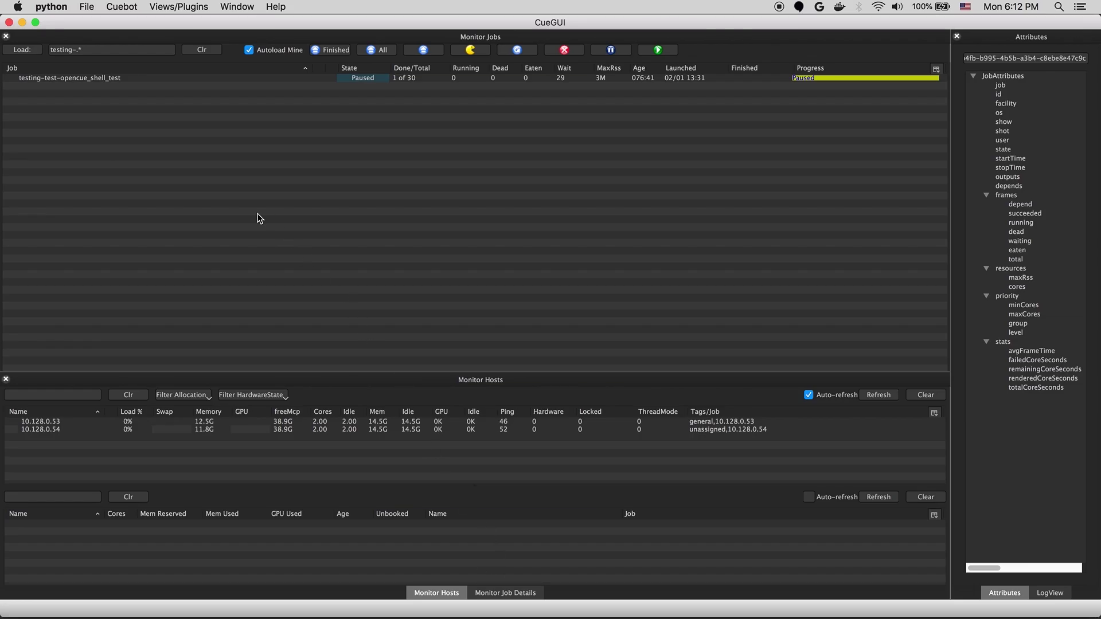
Reload Monitor Jobs and select the testing-050-opencue_robots job.
{"action": "left_click", "coordinate": [22, 51]}
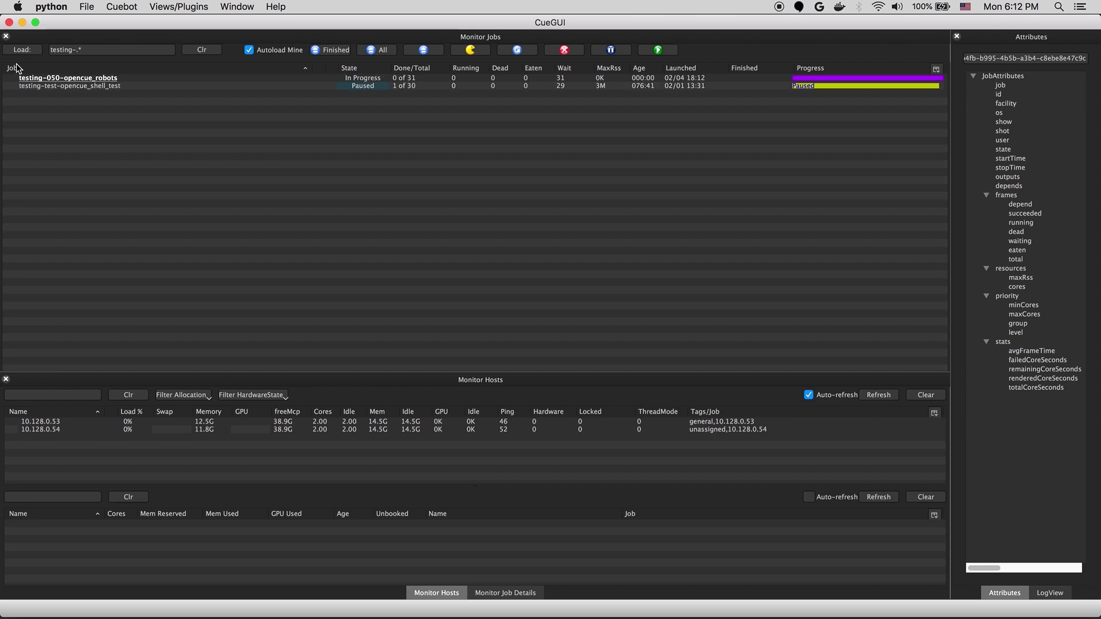
{"action": "left_click", "coordinate": [165, 80]}
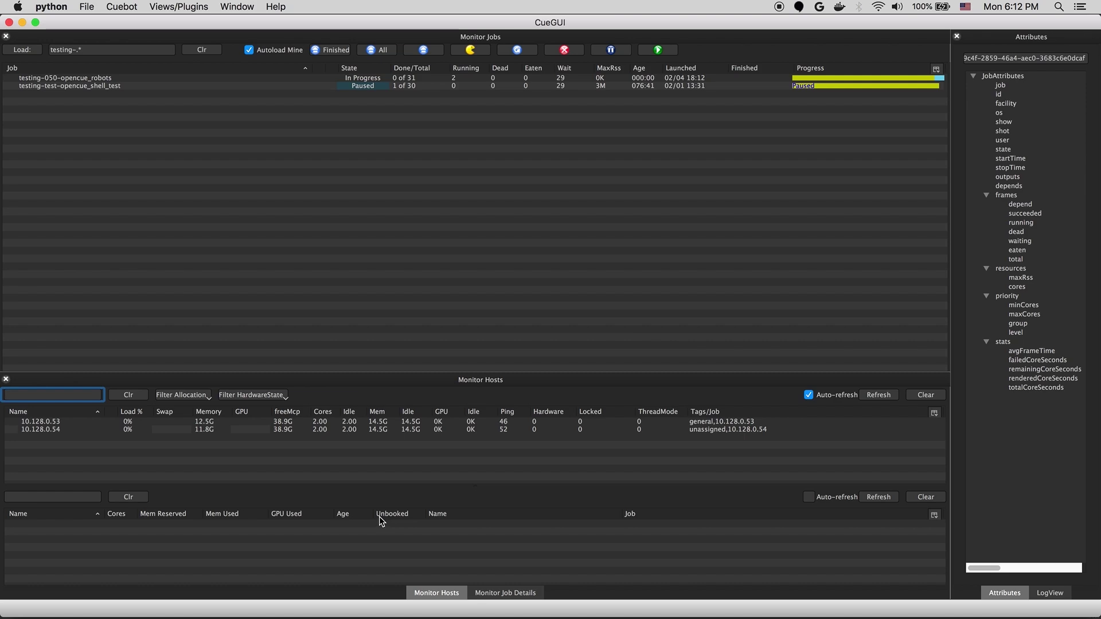
Load testing-050-opencue_robots into Monitor Job Details to see its lighting layer and frames.
{"action": "left_click", "coordinate": [500, 594]}
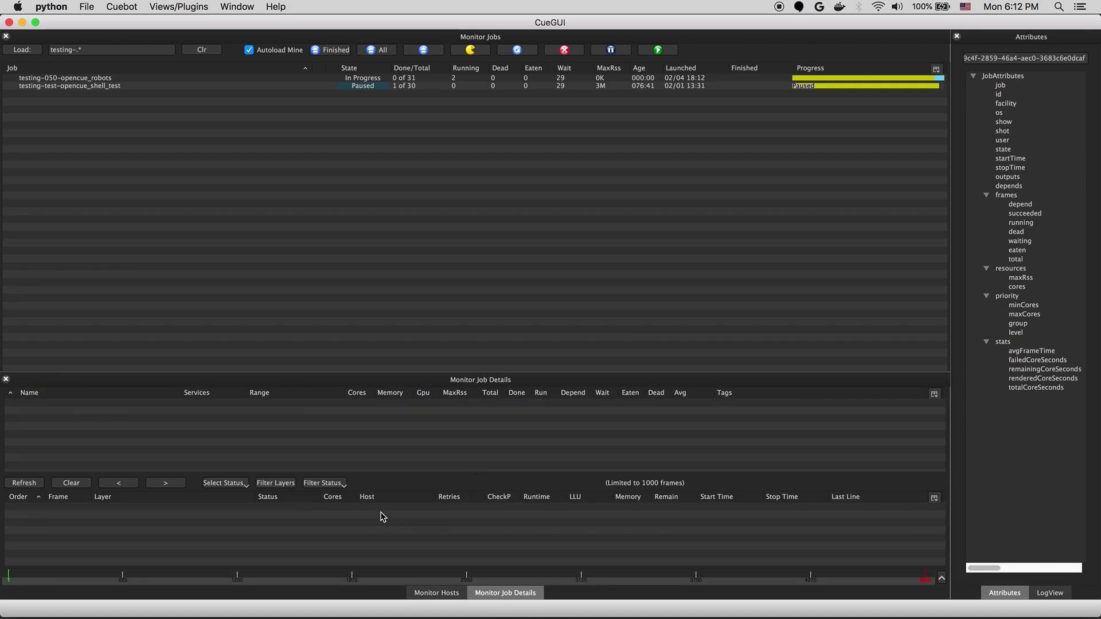
{"action": "left_click", "coordinate": [121, 78]}
{"action": "double_click", "coordinate": [121, 80]}
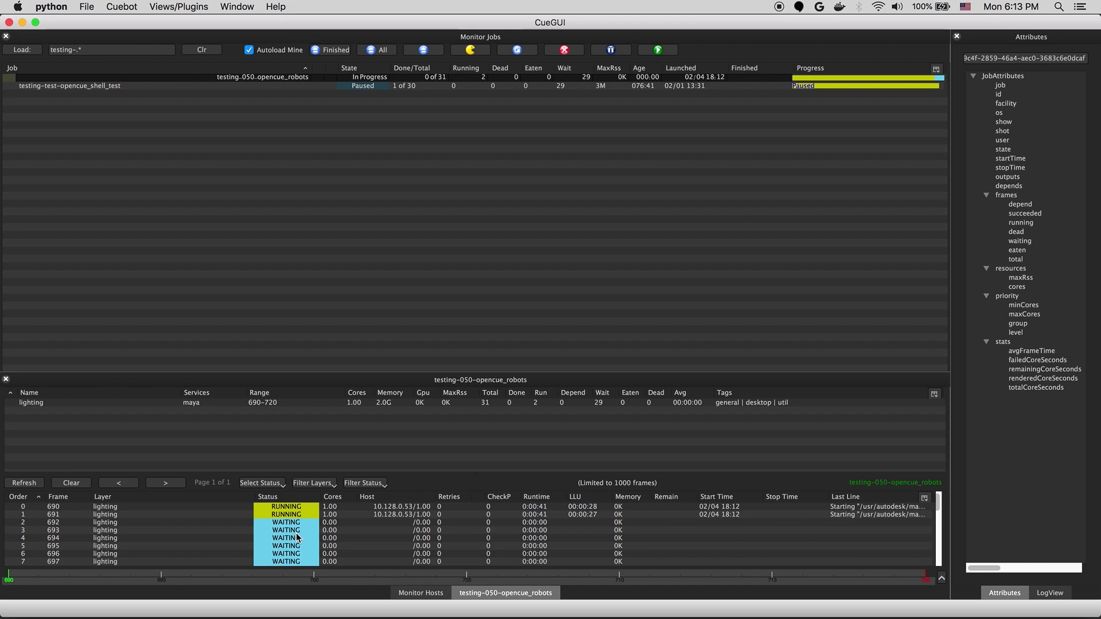
Close the job details and hosts panels and open the Cuecommander Shows view.
{"action": "left_click", "coordinate": [7, 379]}
{"action": "left_click", "coordinate": [6, 378]}
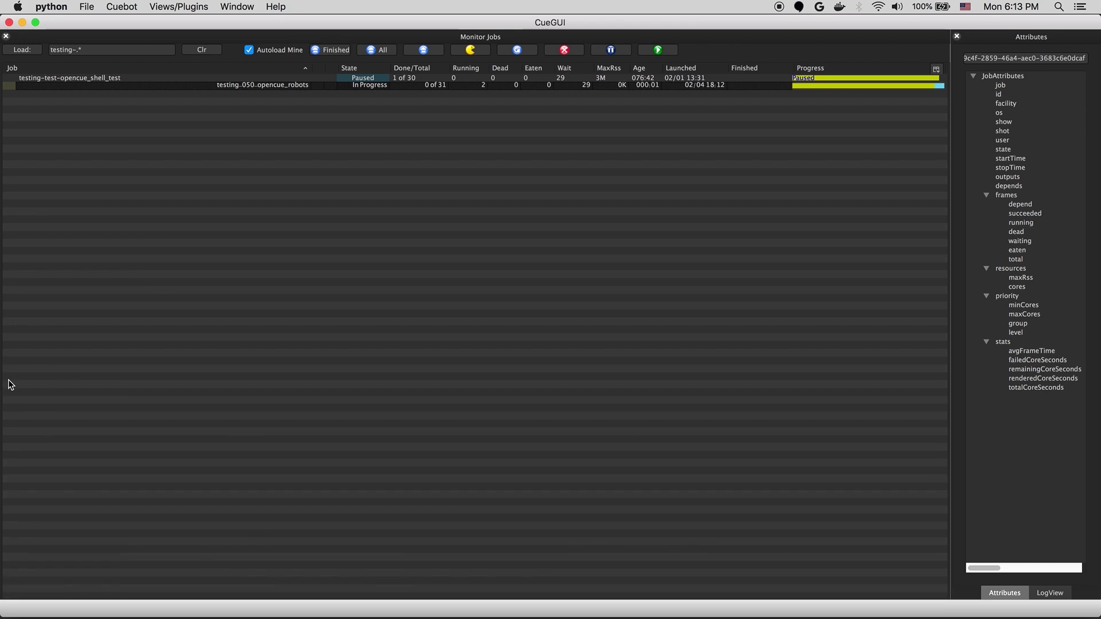
{"action": "left_click", "coordinate": [200, 5]}
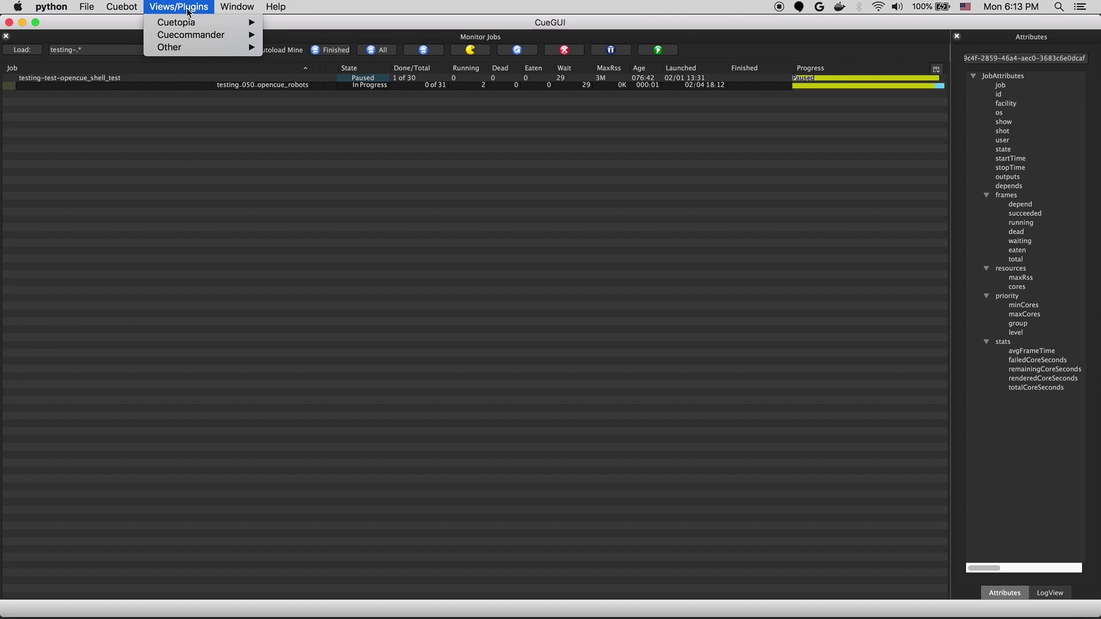
{"action": "mouse_move", "coordinate": [195, 36]}
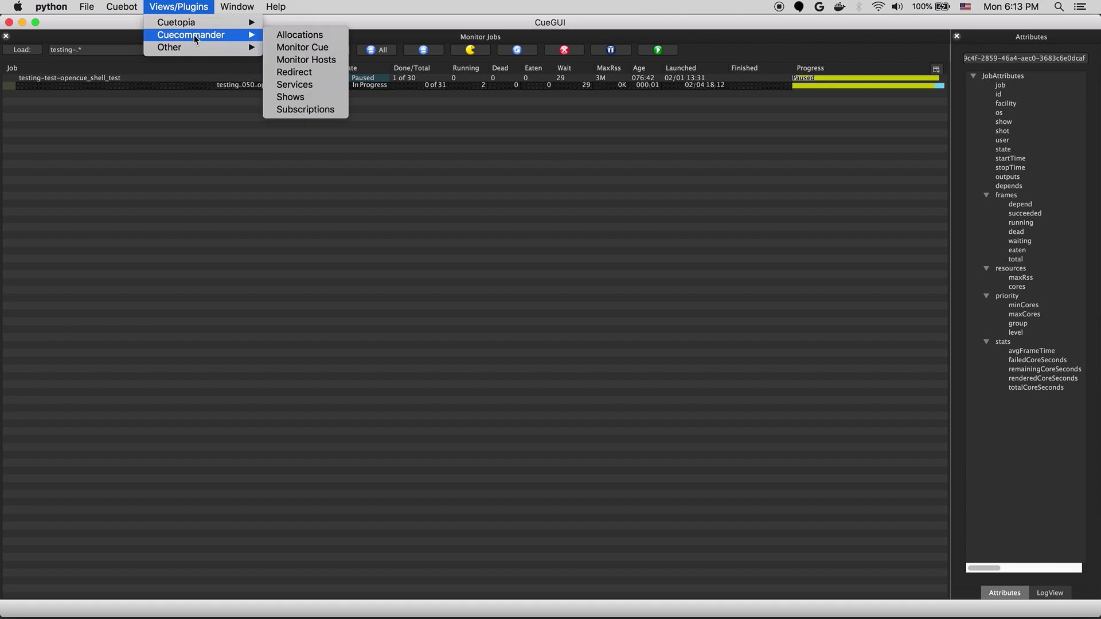
{"action": "left_click", "coordinate": [299, 97]}
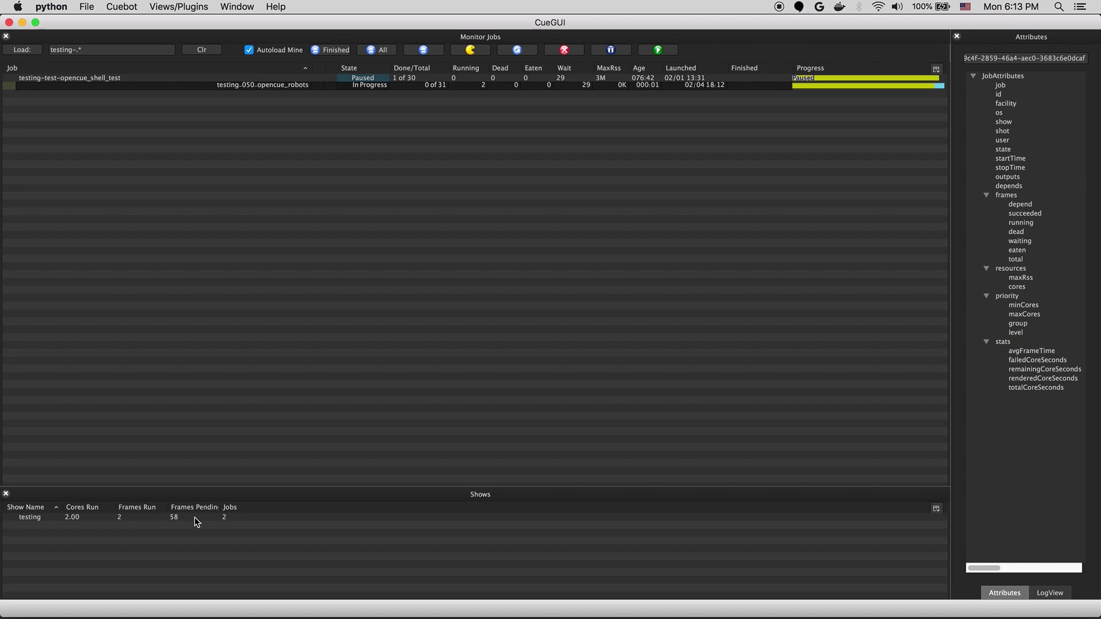
Replace the Shows panel with the Cuecommander Allocations view.
{"action": "left_click", "coordinate": [6, 494]}
{"action": "left_click", "coordinate": [181, 7]}
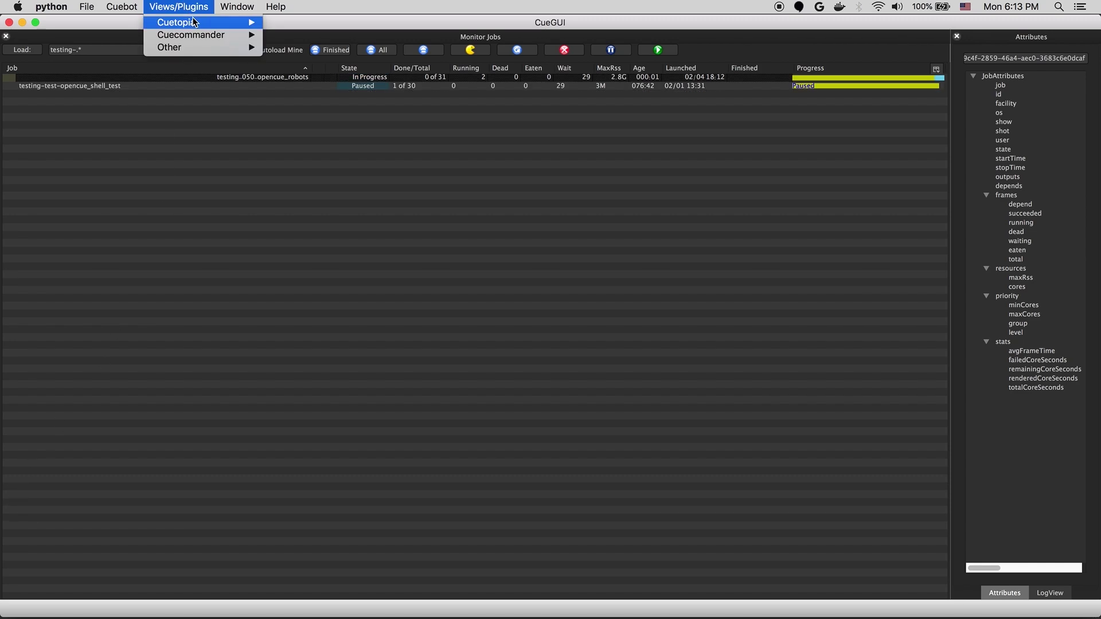
{"action": "mouse_move", "coordinate": [229, 35]}
{"action": "left_click", "coordinate": [282, 35]}
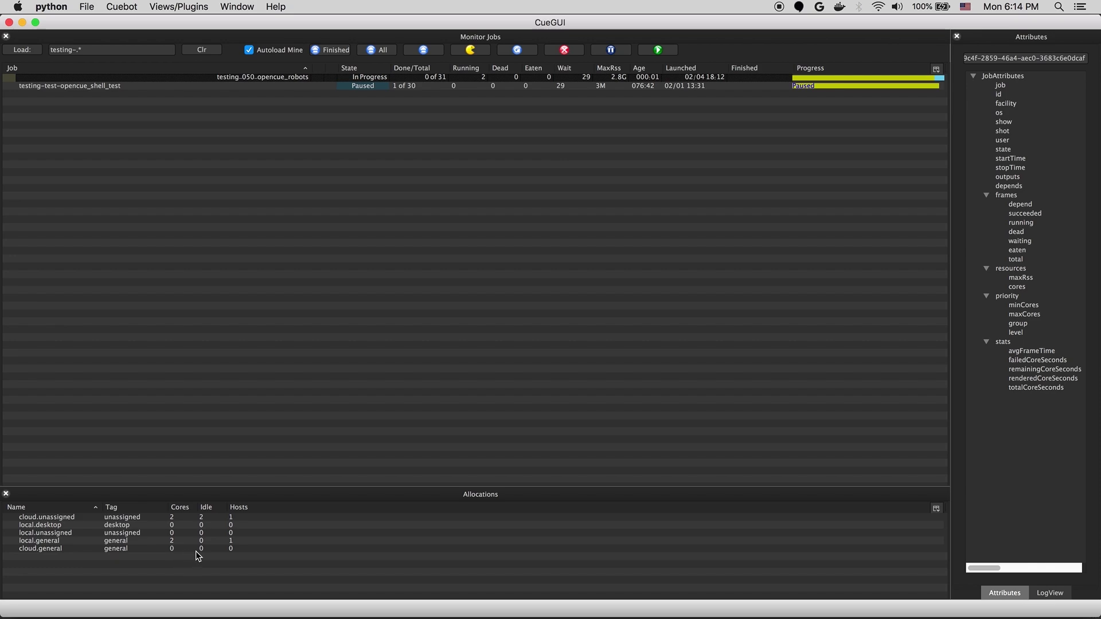
Swap Allocations for Subscriptions, select show testing, and peek at local.general's context menu.
{"action": "left_click", "coordinate": [6, 494]}
{"action": "left_click", "coordinate": [148, 8]}
{"action": "mouse_move", "coordinate": [198, 39]}
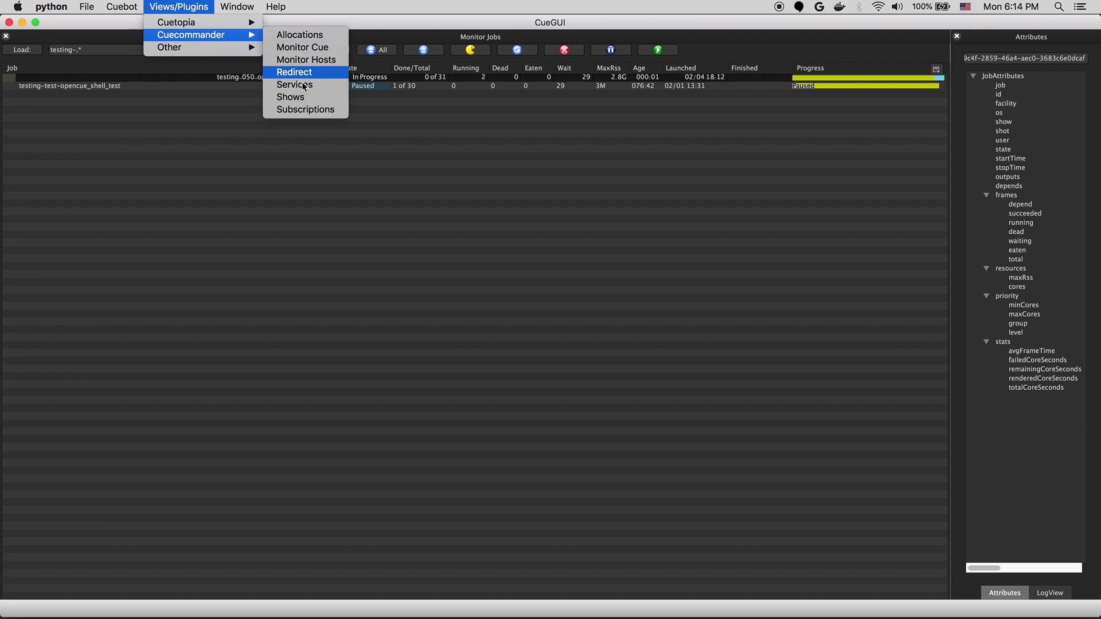
{"action": "left_click", "coordinate": [300, 110]}
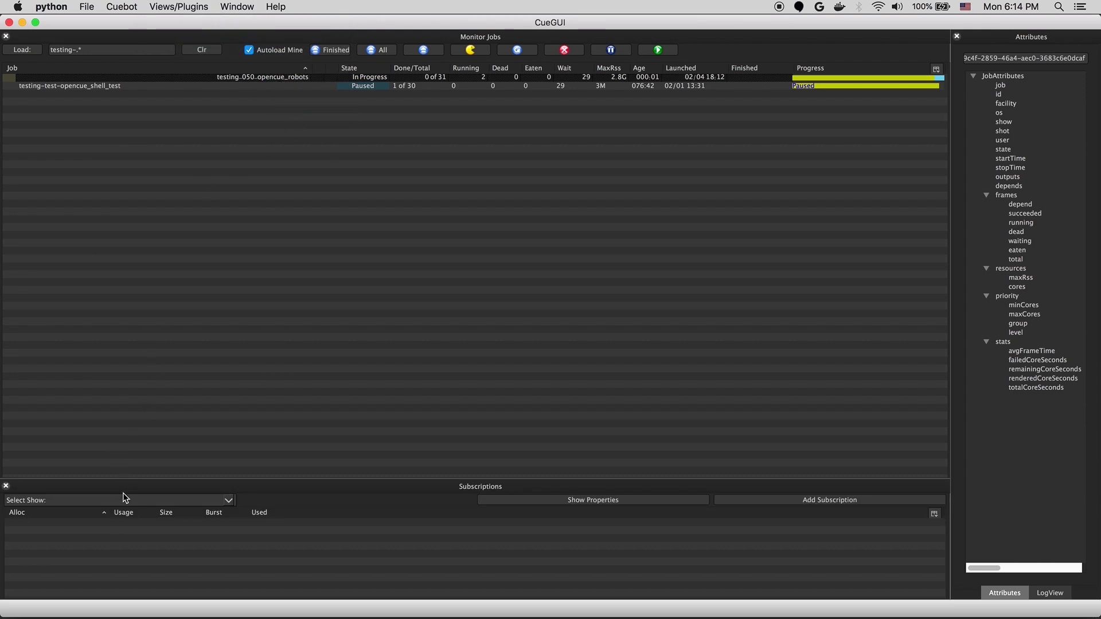
{"action": "left_click", "coordinate": [125, 499]}
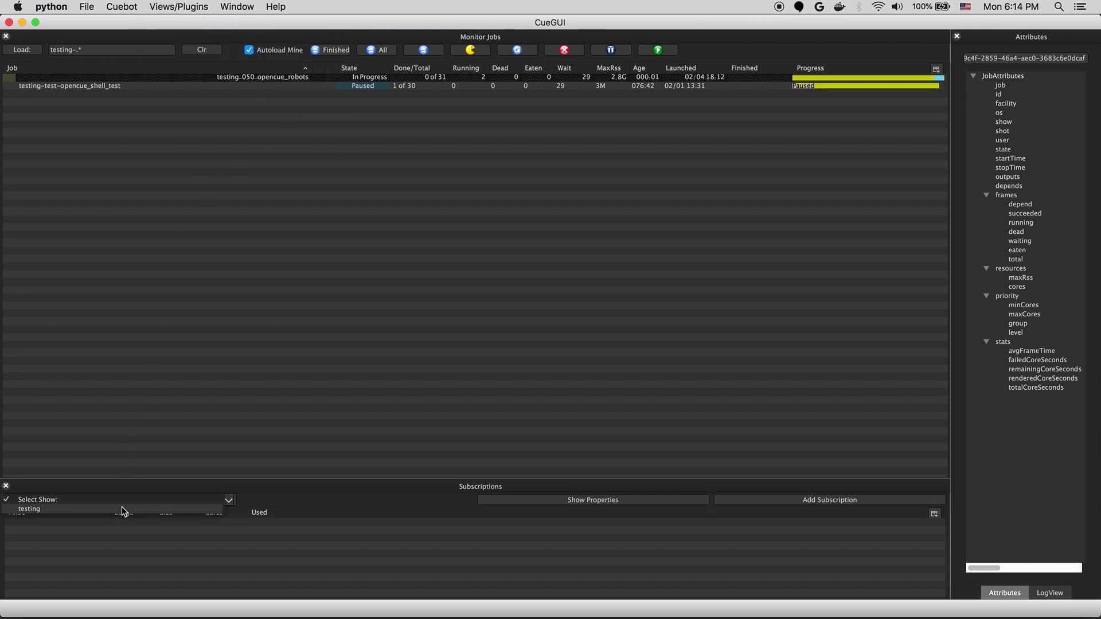
{"action": "left_click", "coordinate": [122, 509]}
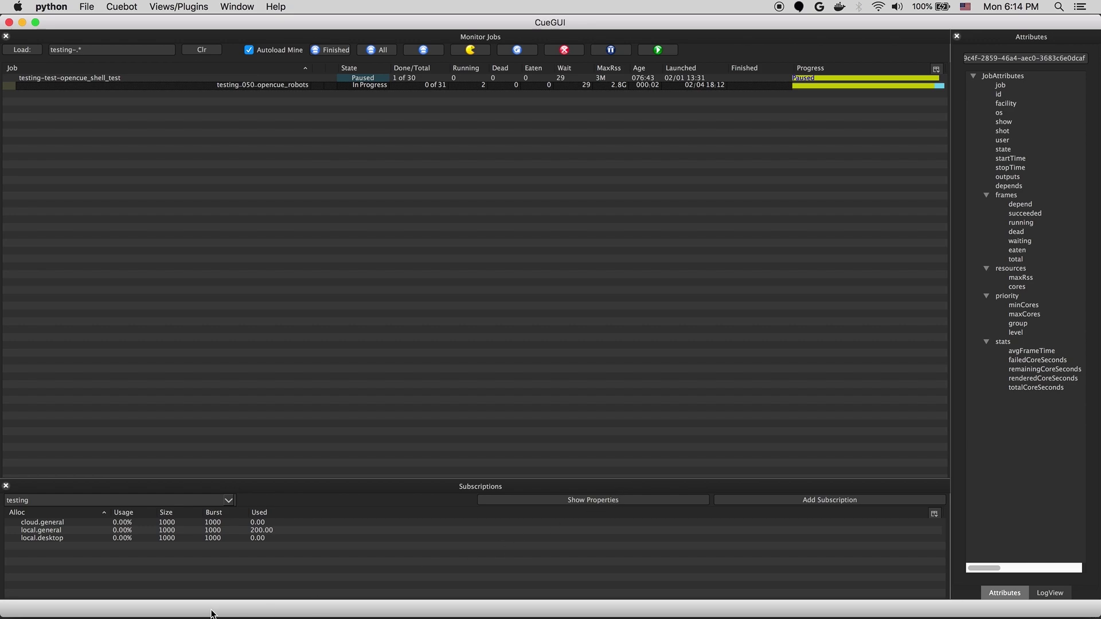
{"action": "right_click", "coordinate": [239, 530]}
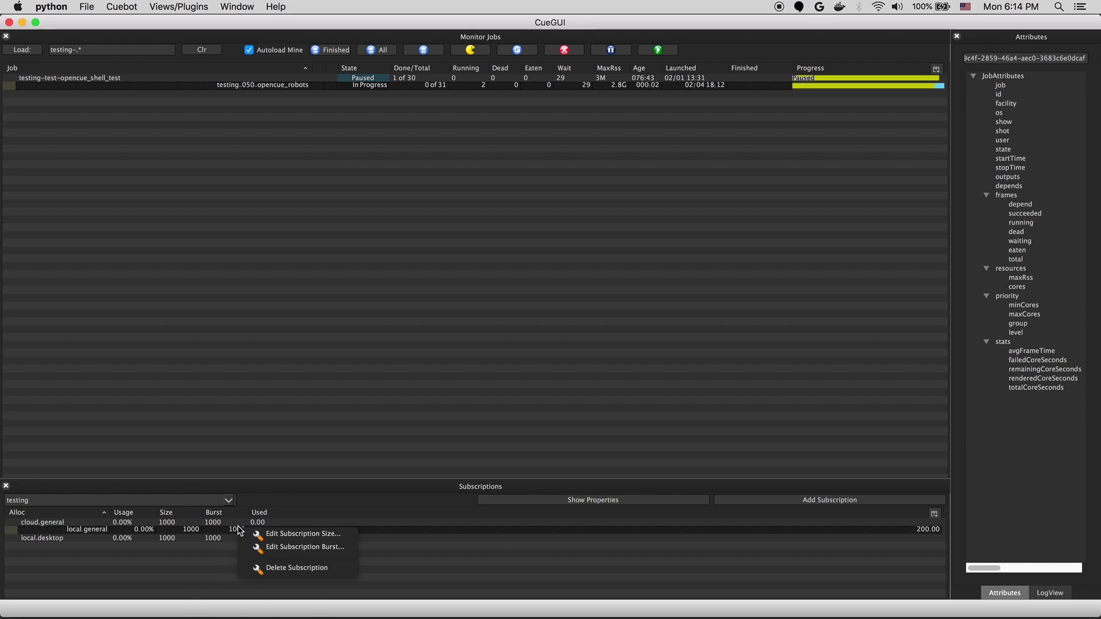
{"action": "key", "text": "Escape"}
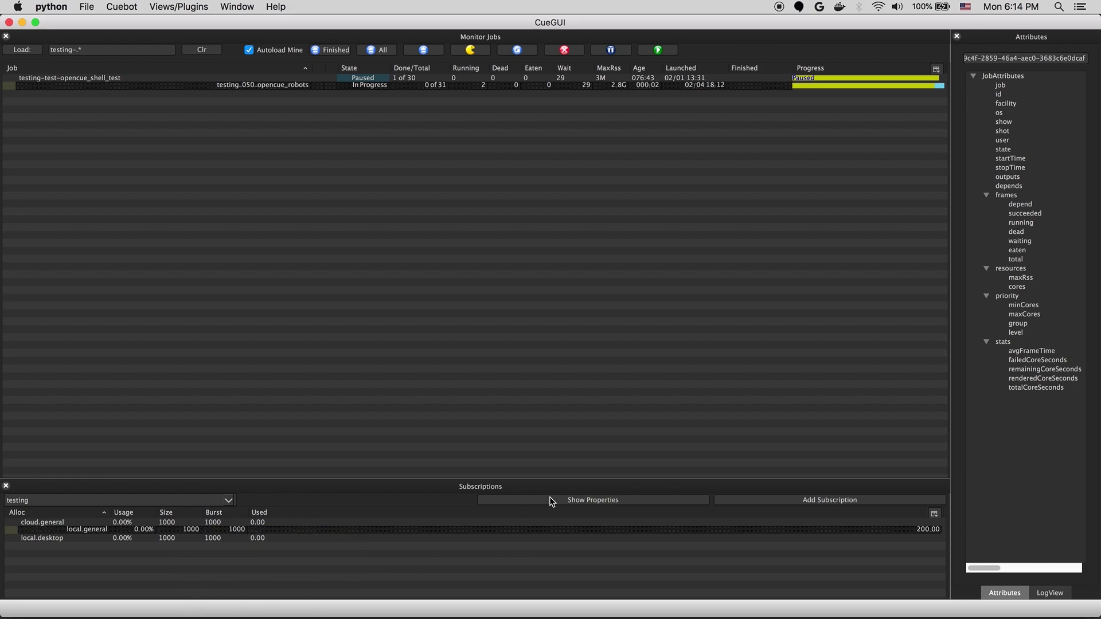
Review the testing show's Settings and Booking properties, then close the dialog.
{"action": "left_click", "coordinate": [550, 503]}
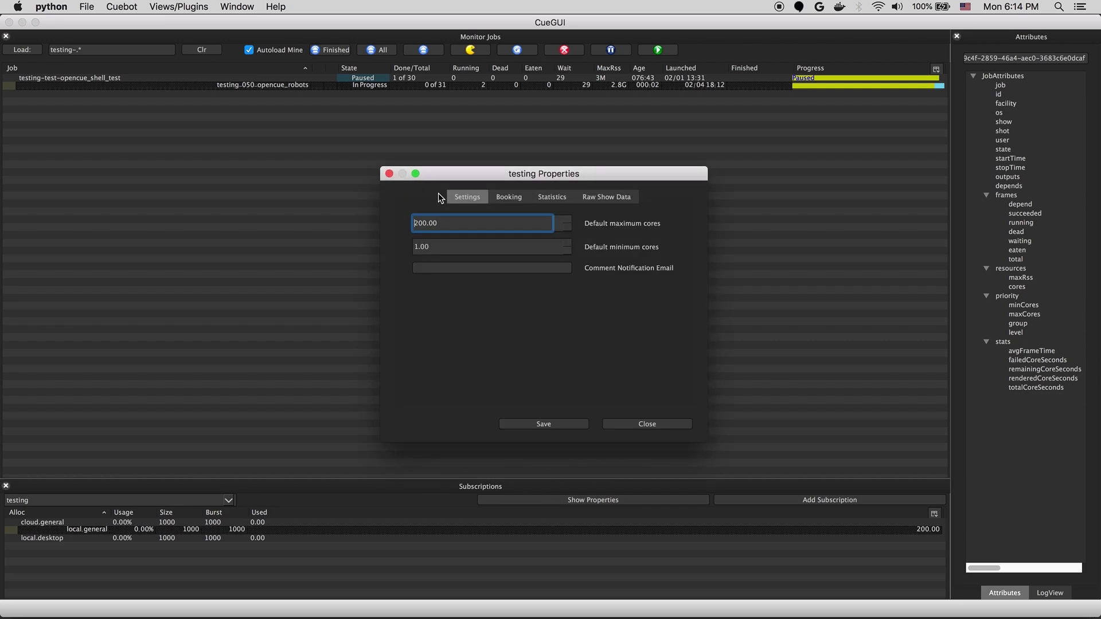
{"action": "left_click_drag", "start_coordinate": [452, 179], "coordinate": [406, 182]}
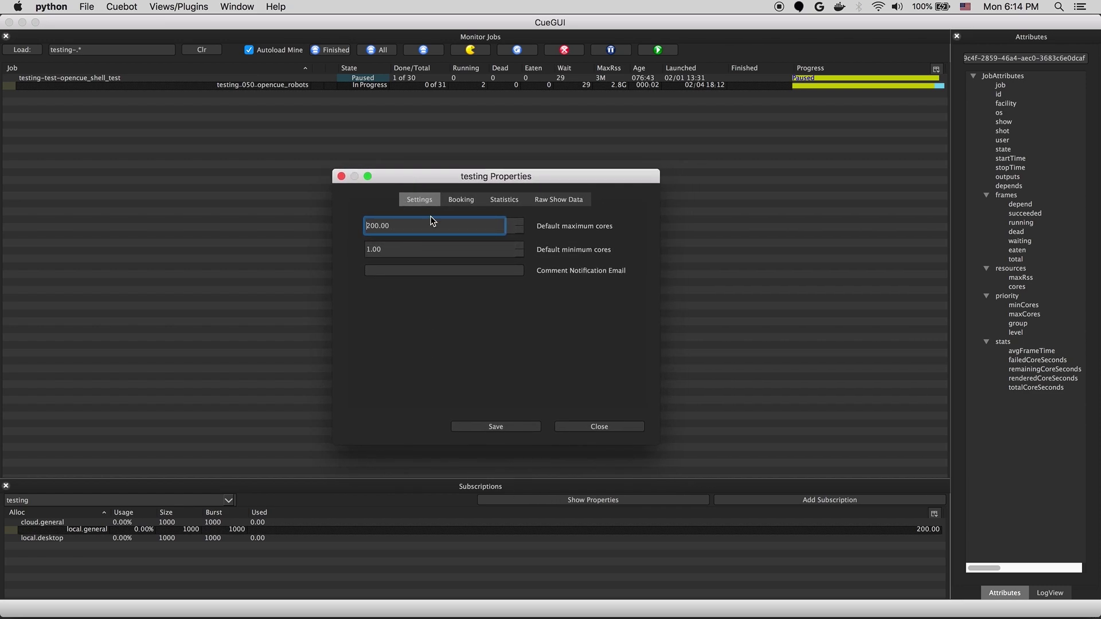
{"action": "left_click", "coordinate": [460, 200]}
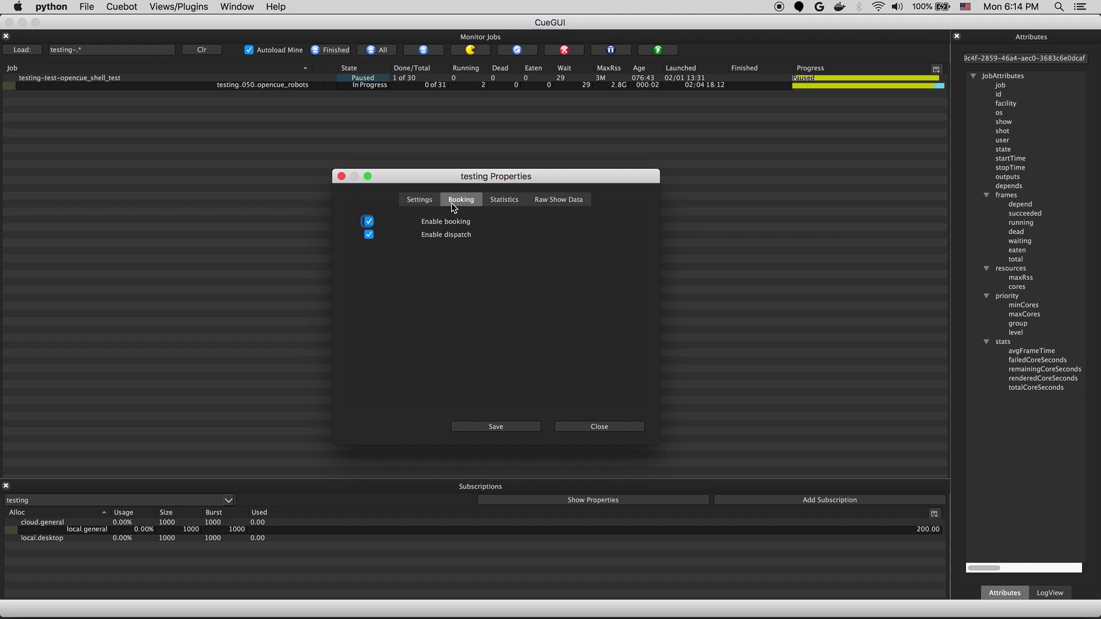
{"action": "left_click", "coordinate": [341, 178]}
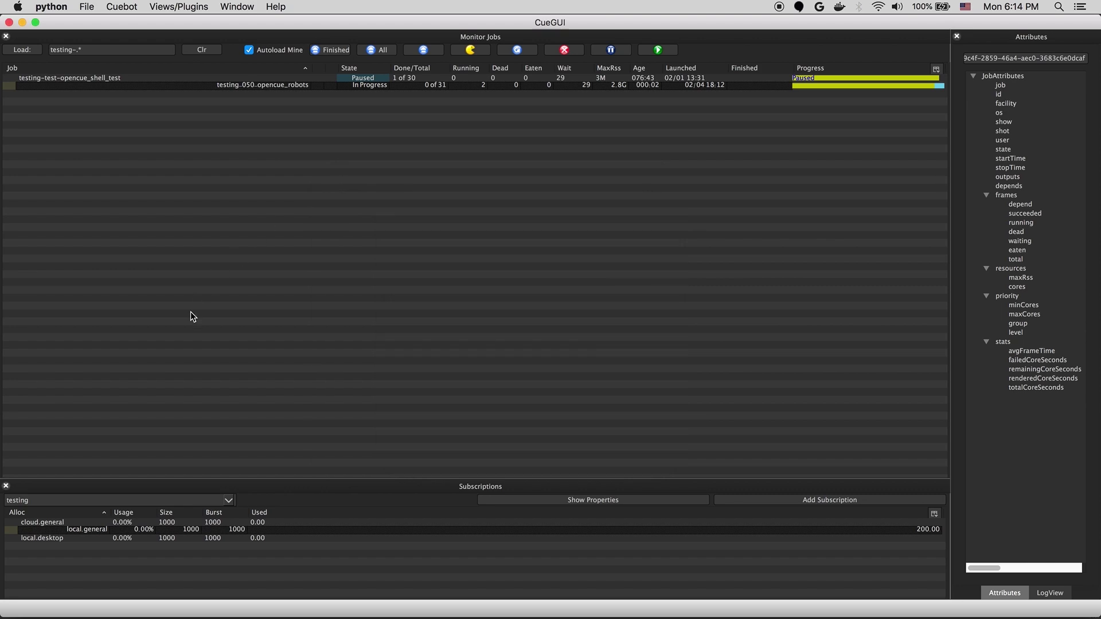
Add an enlarged, auto-refreshing Monitor Hosts panel showing 10.128.0.53 at 238% load and 10.128.0.54 idle.
{"action": "left_click", "coordinate": [178, 7]}
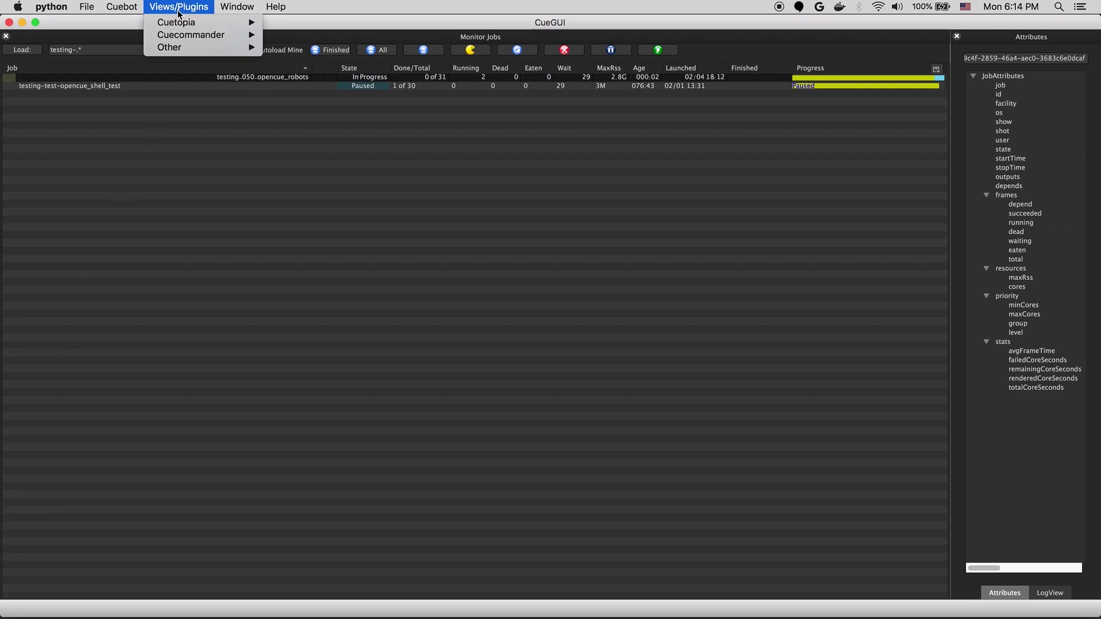
{"action": "mouse_move", "coordinate": [186, 37]}
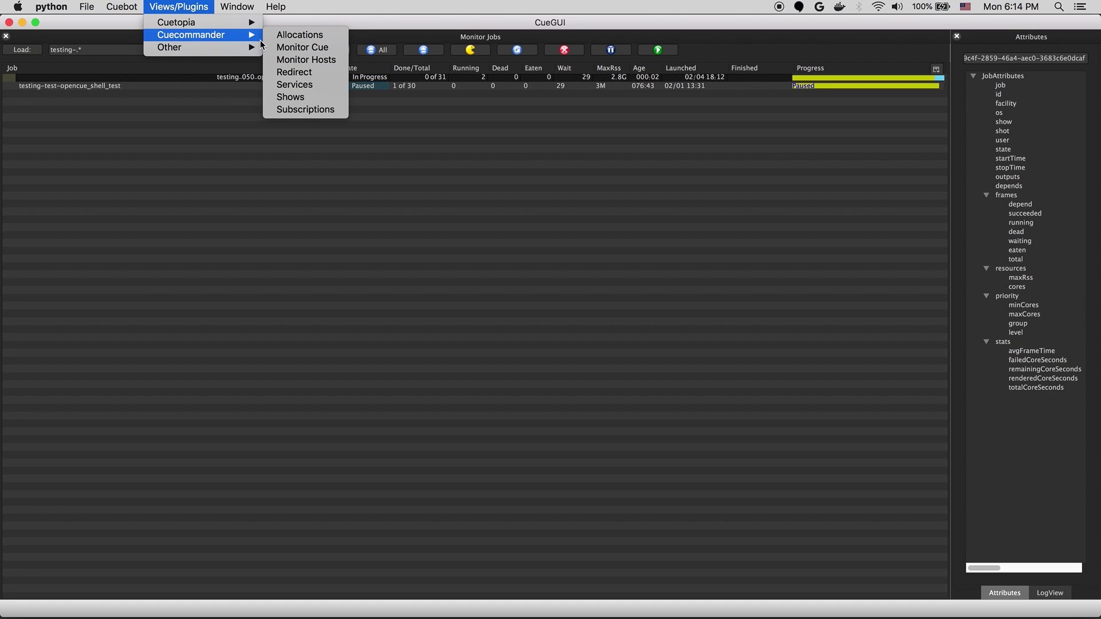
{"action": "left_click", "coordinate": [289, 61]}
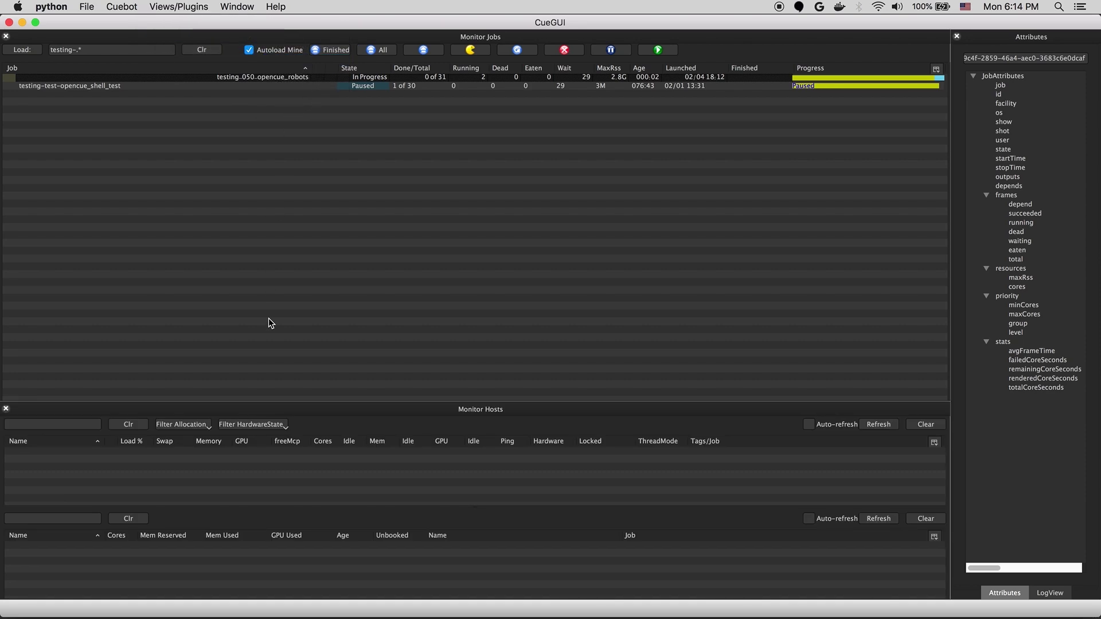
{"action": "left_click_drag", "start_coordinate": [418, 405], "coordinate": [396, 297]}
{"action": "left_click", "coordinate": [840, 320]}
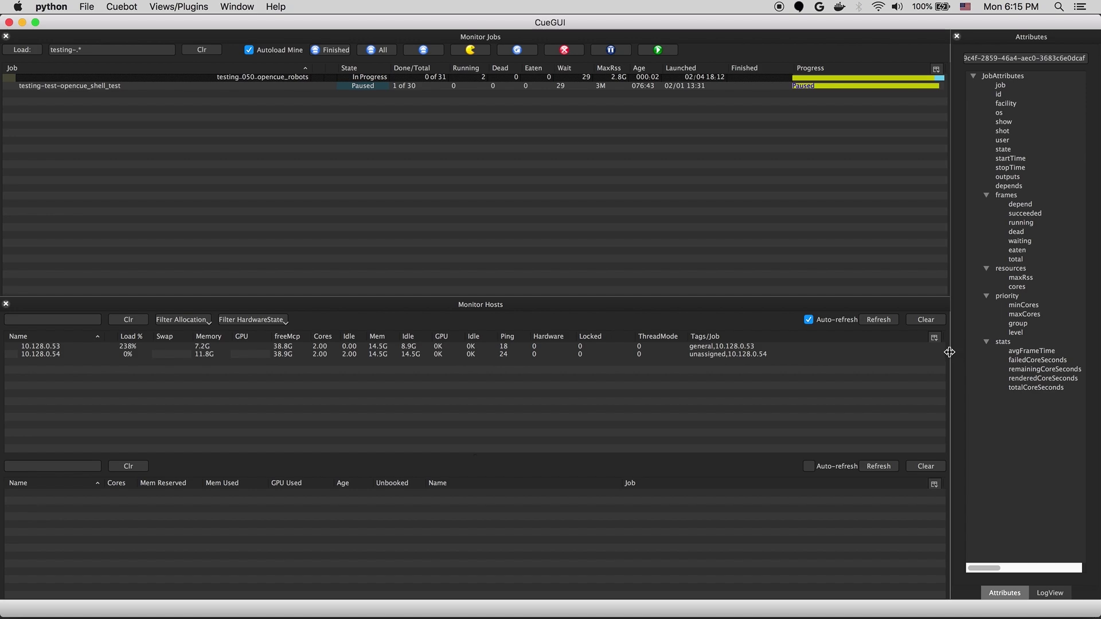
{"action": "left_click_drag", "start_coordinate": [950, 352], "coordinate": [726, 362]}
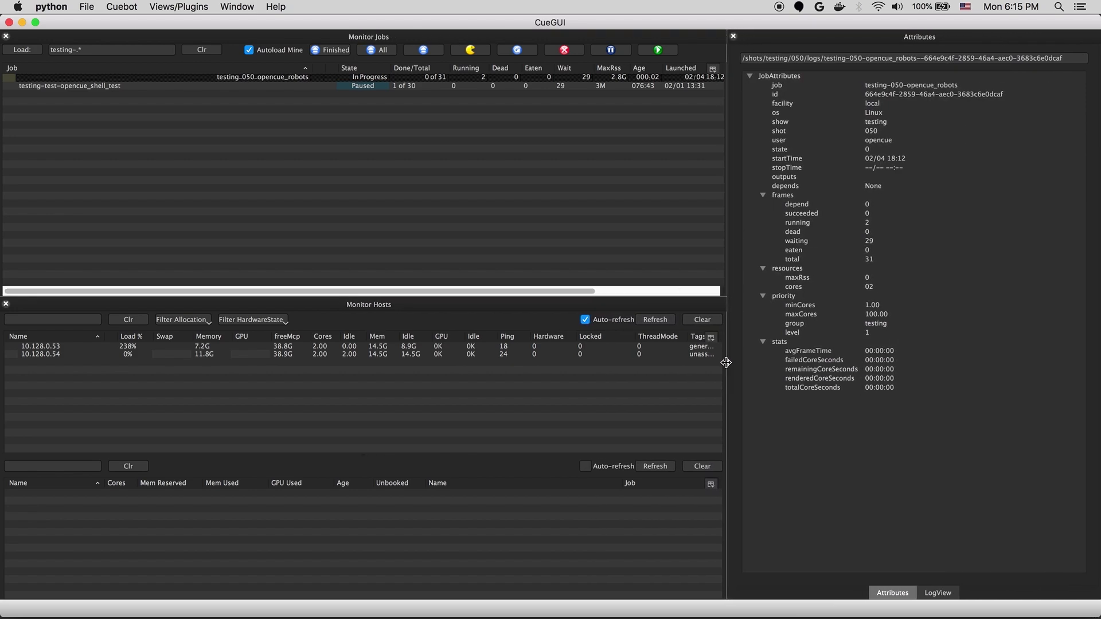
{"action": "left_click", "coordinate": [482, 347]}
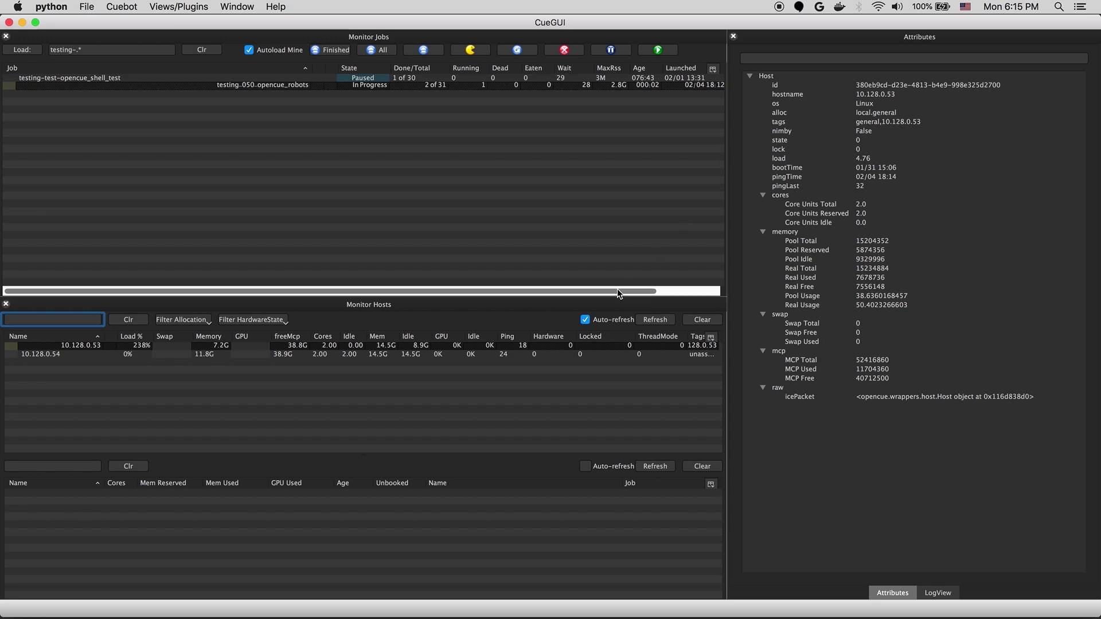
{"action": "left_click", "coordinate": [547, 353]}
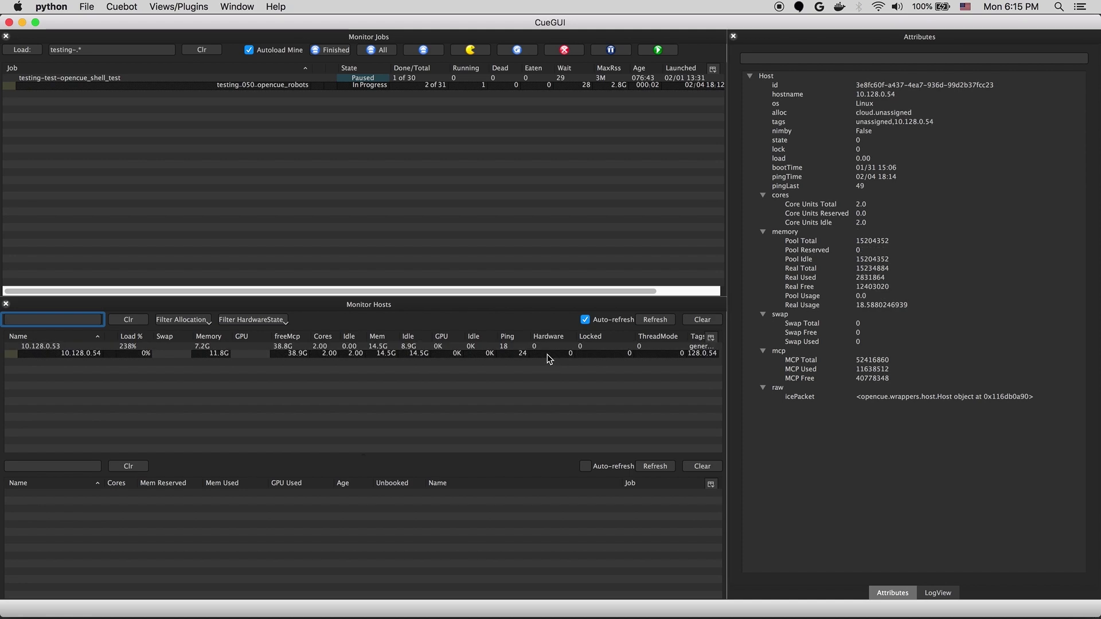
{"action": "left_click", "coordinate": [460, 347]}
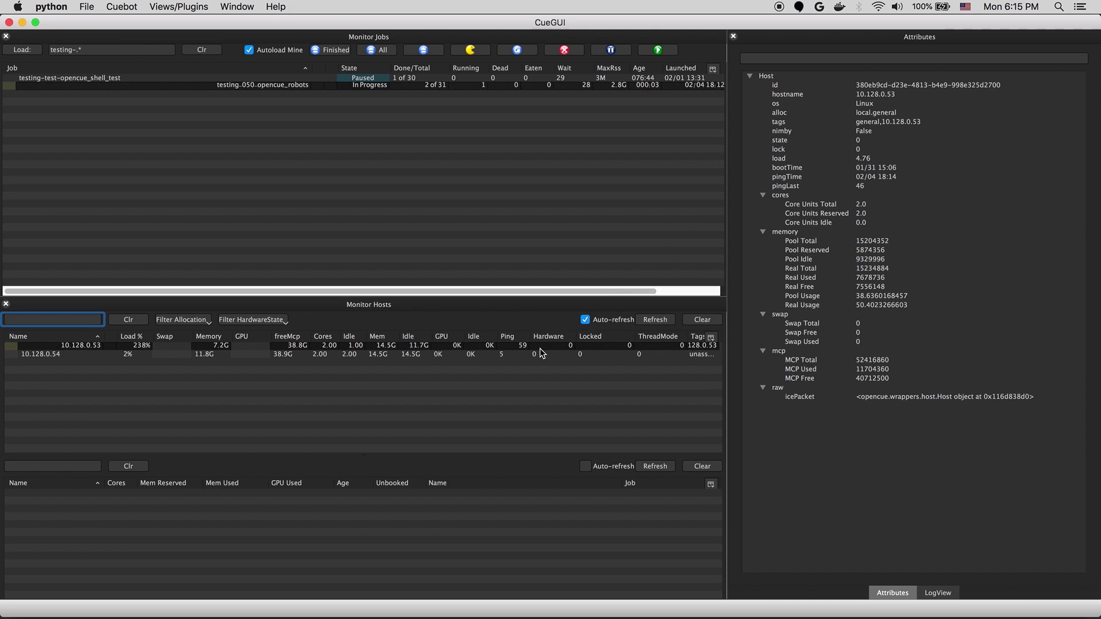
{"action": "right_click", "coordinate": [507, 347]}
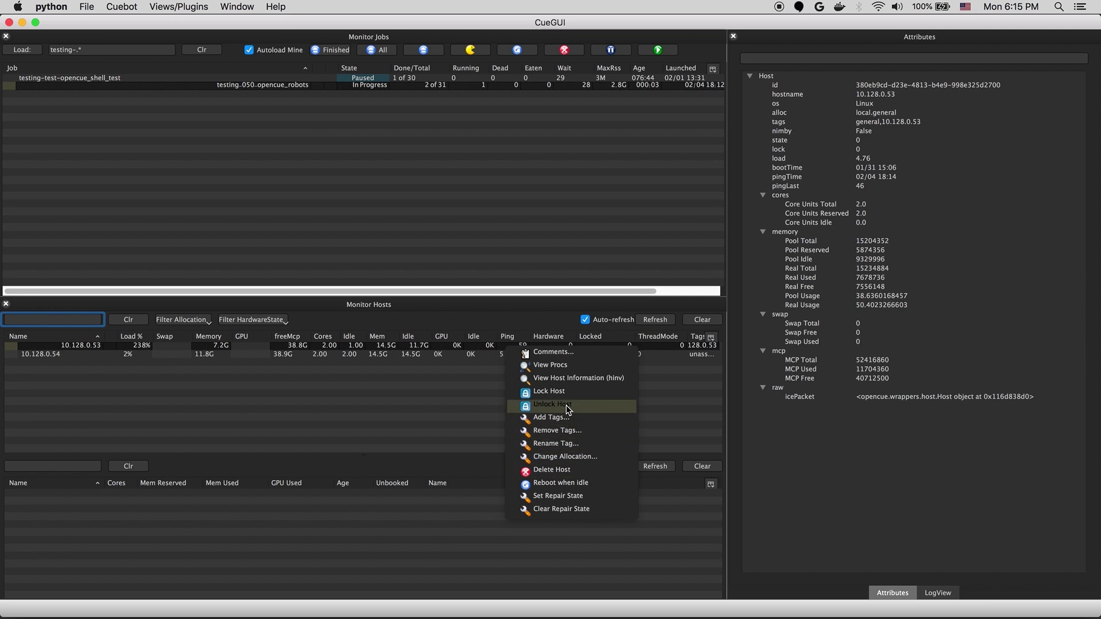
{"action": "left_click", "coordinate": [381, 402]}
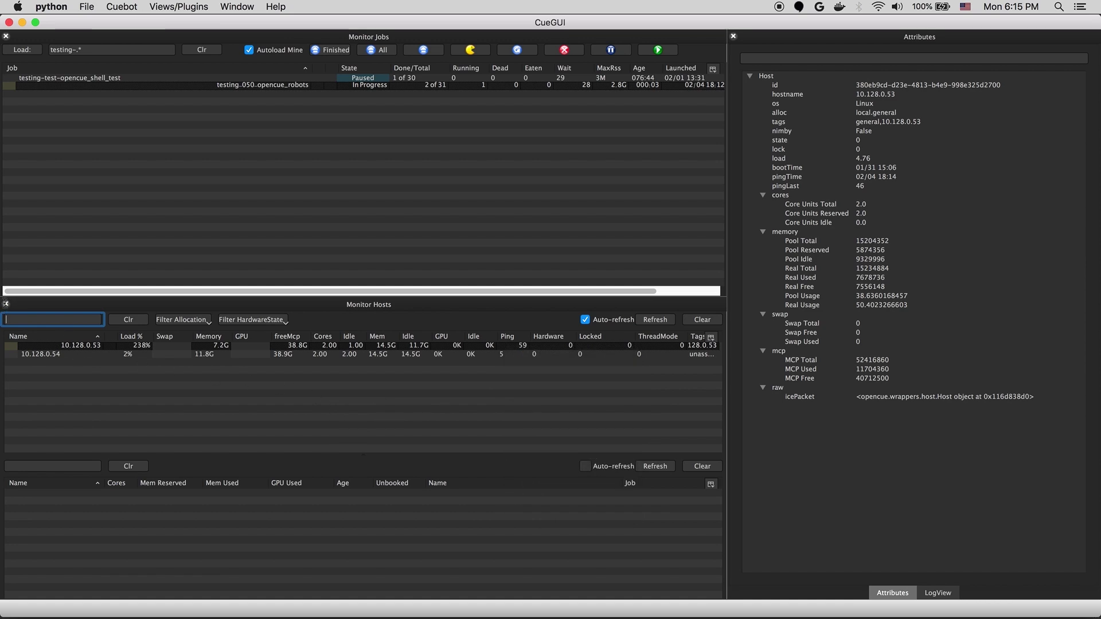
Replace the host monitor with Services and show maya's defaults: 2048 MB memory, general/desktop/util tags.
{"action": "left_click", "coordinate": [5, 304]}
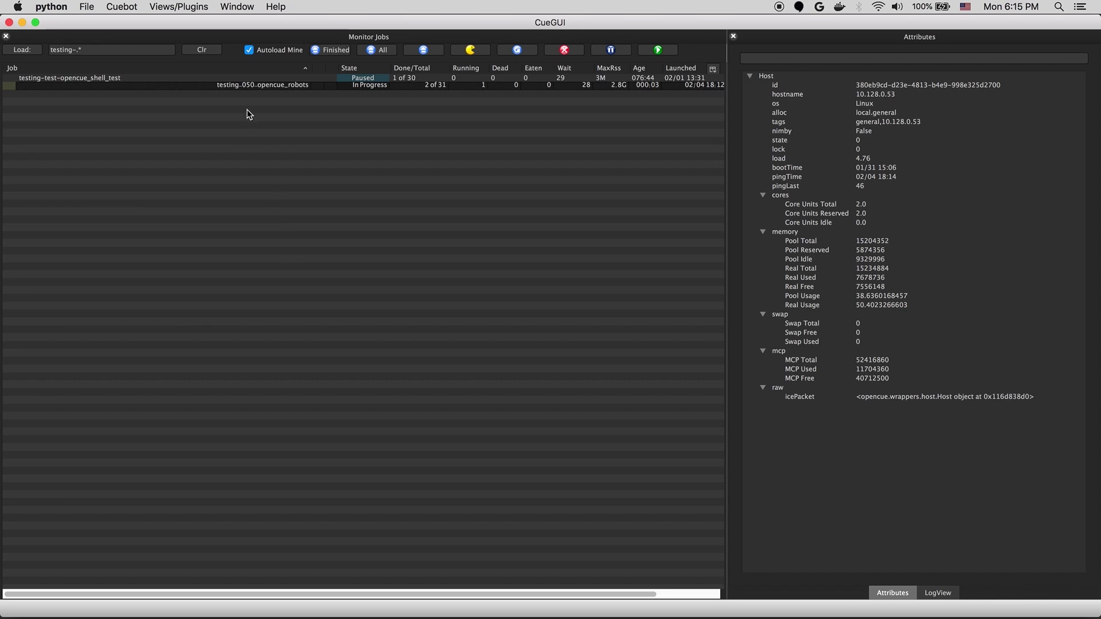
{"action": "left_click", "coordinate": [199, 7]}
{"action": "mouse_move", "coordinate": [212, 36]}
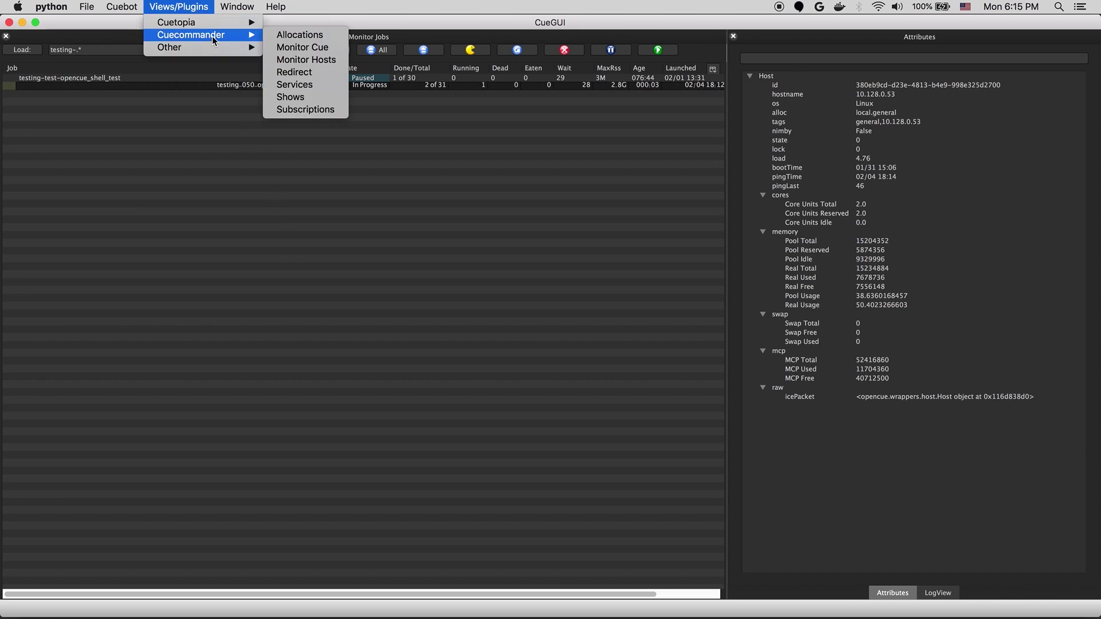
{"action": "left_click", "coordinate": [313, 88]}
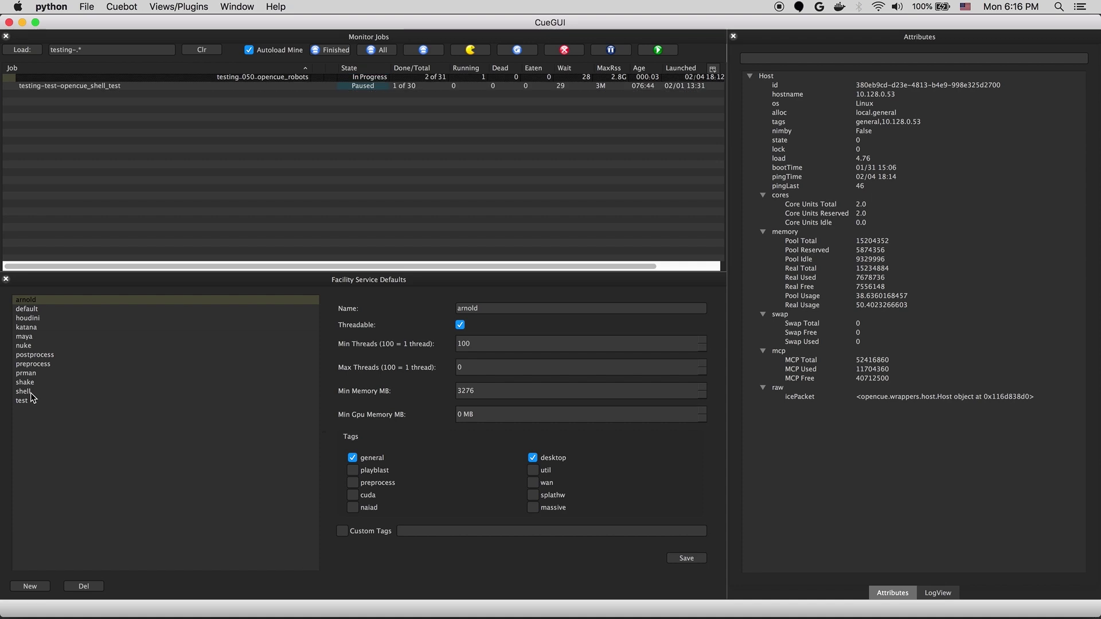
{"action": "left_click", "coordinate": [29, 337]}
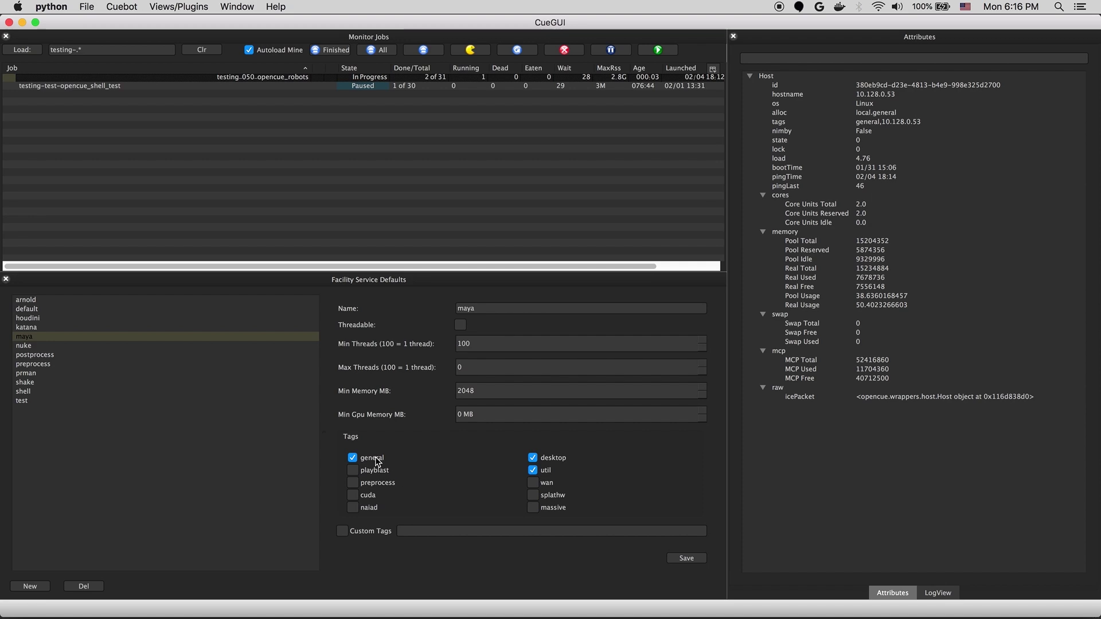
Swap Facility Service Defaults for an enlarged Monitor Job Details view with testing_050_opencue_robots loaded.
{"action": "left_click", "coordinate": [7, 279]}
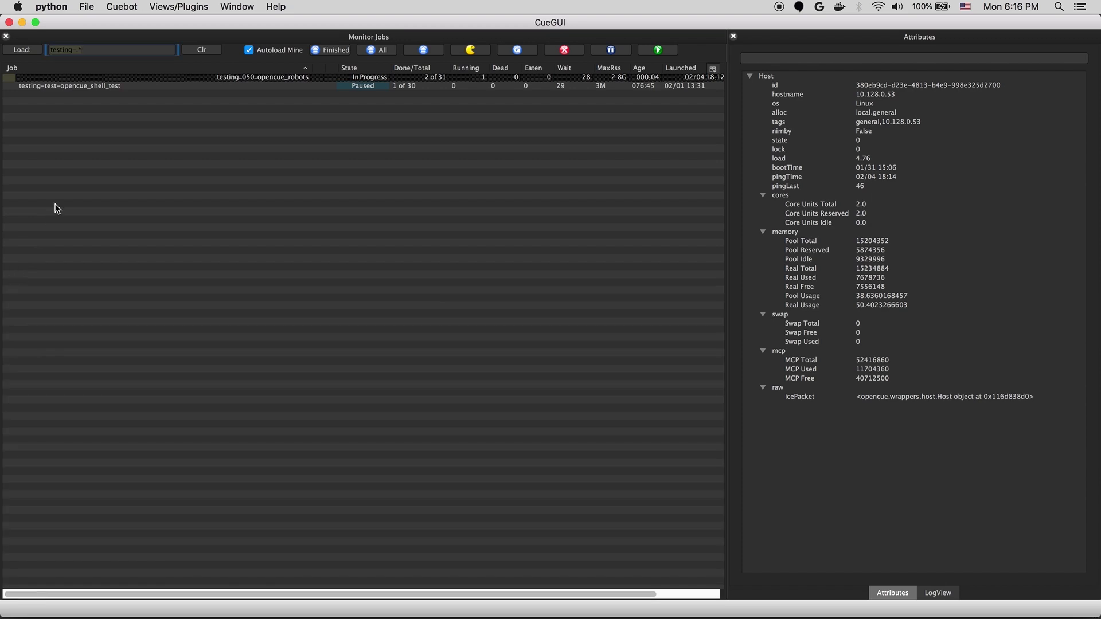
{"action": "left_click", "coordinate": [179, 6]}
{"action": "mouse_move", "coordinate": [235, 22]}
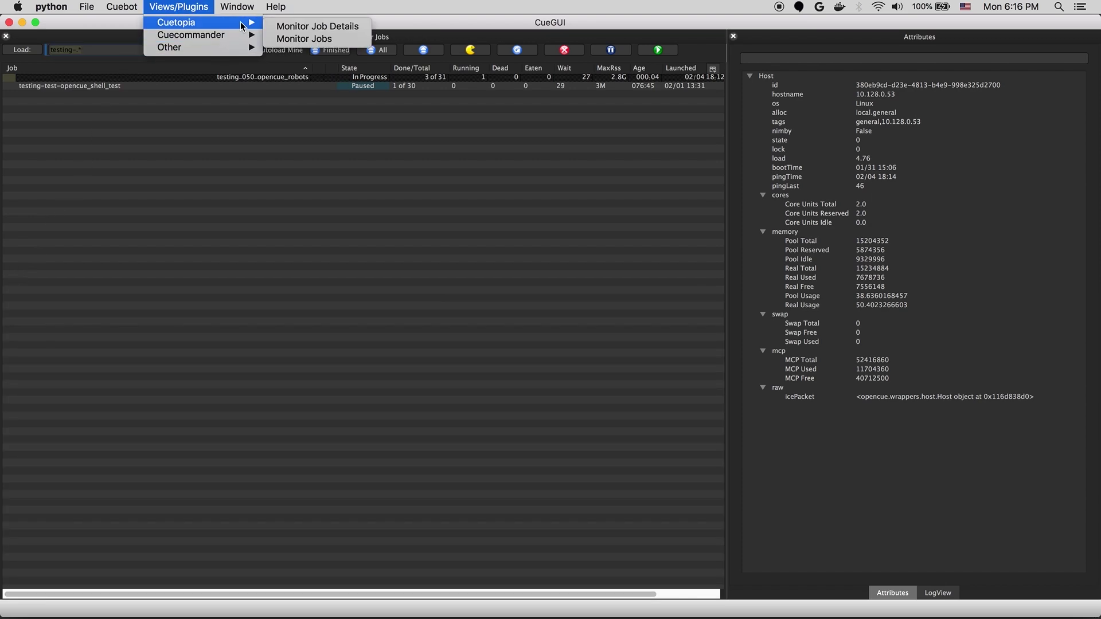
{"action": "left_click", "coordinate": [290, 26]}
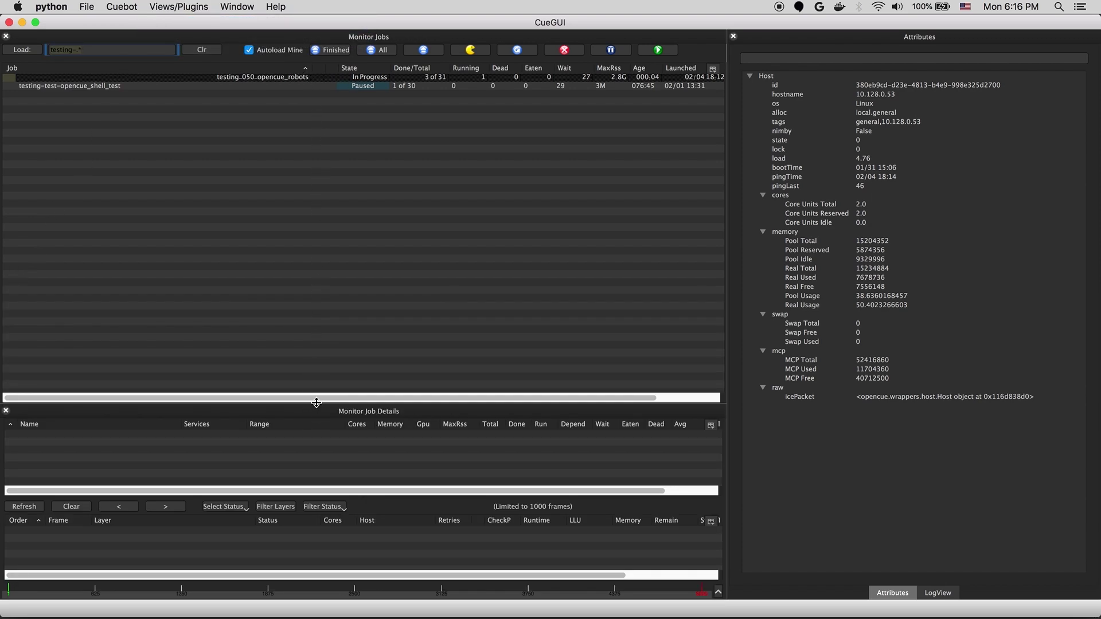
{"action": "left_click_drag", "start_coordinate": [316, 402], "coordinate": [315, 248]}
{"action": "left_click", "coordinate": [220, 80]}
Open the lighting layer's Properties, showing 2.83 GB minimum memory and 1.0 min threads.
{"action": "left_click", "coordinate": [186, 282]}
{"action": "right_click", "coordinate": [186, 282]}
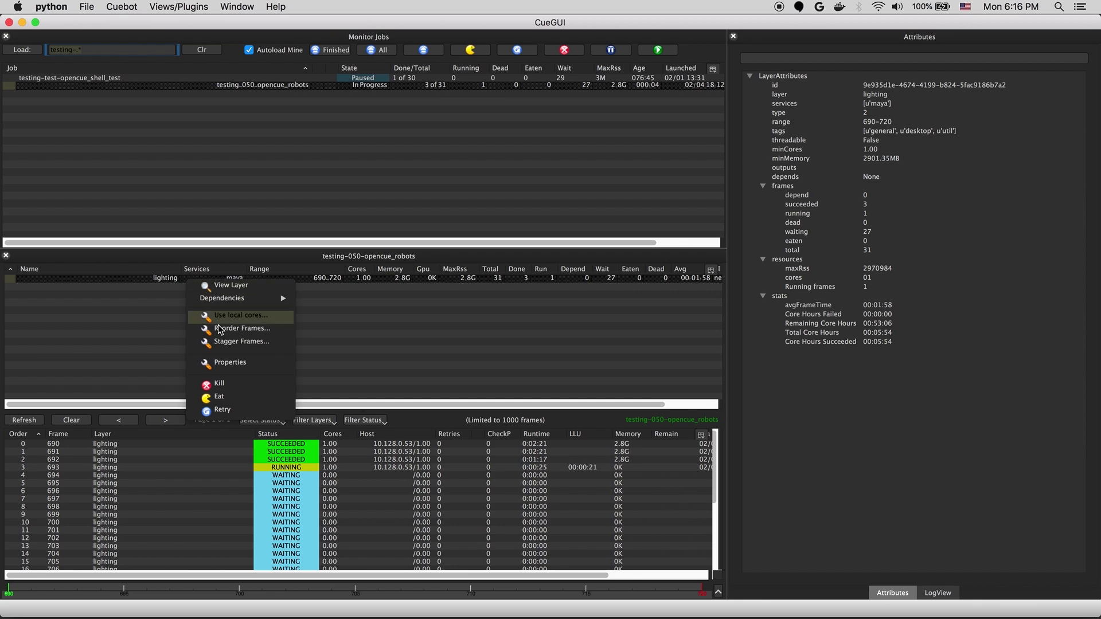
{"action": "left_click", "coordinate": [224, 365]}
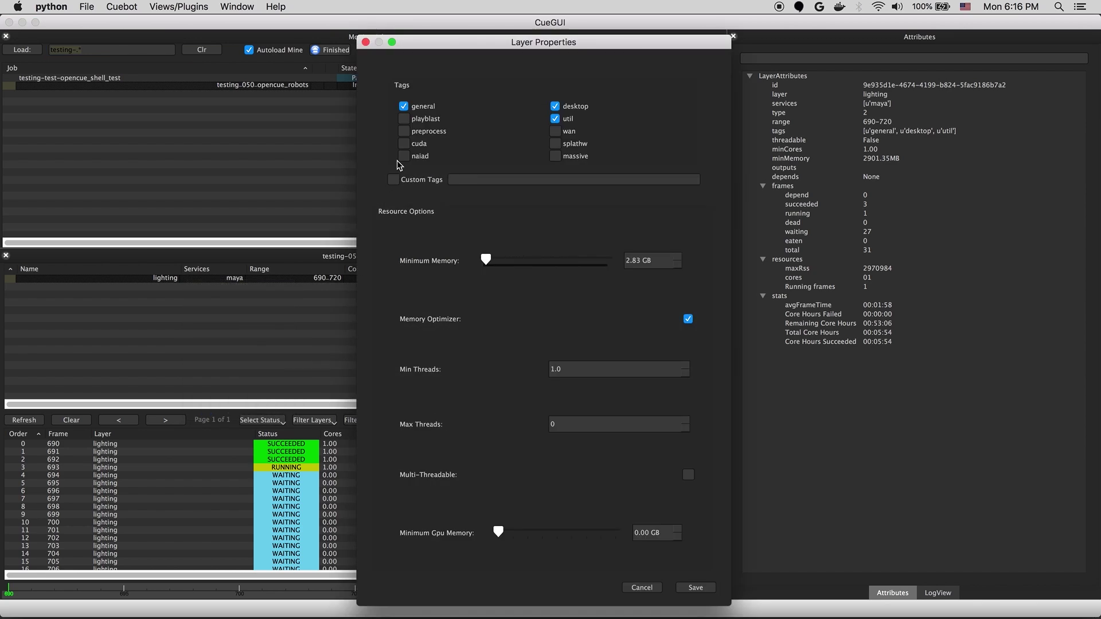
{"action": "left_click_drag", "start_coordinate": [481, 50], "coordinate": [484, 33]}
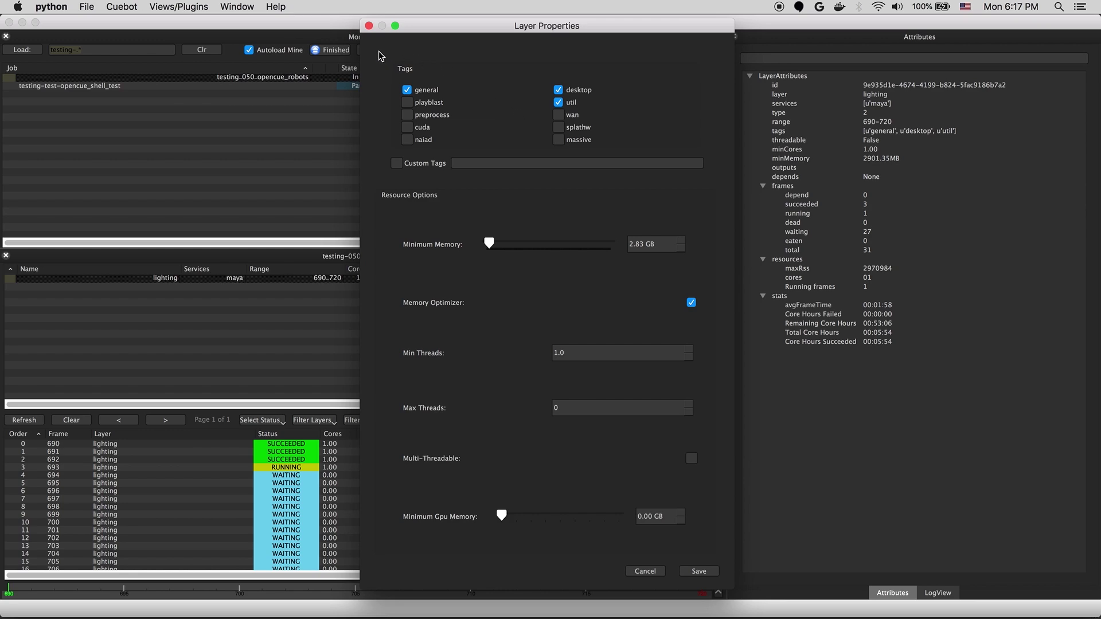
Show frame 691's render log and search it for 'reflection', finding reflection rays 2447524.
{"action": "left_click", "coordinate": [368, 25]}
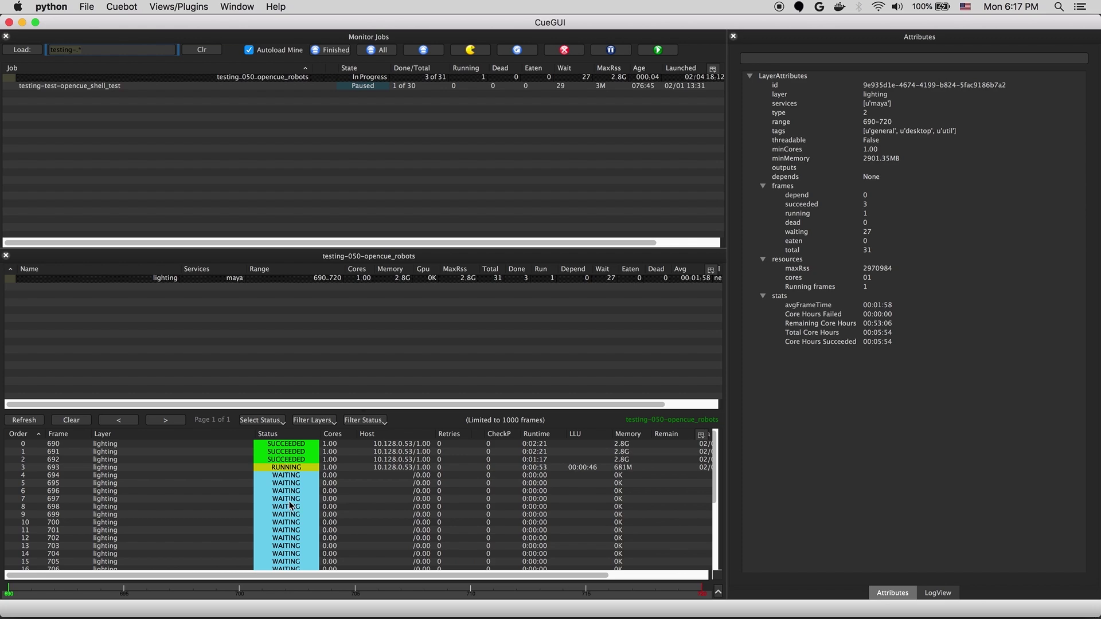
{"action": "left_click", "coordinate": [292, 453]}
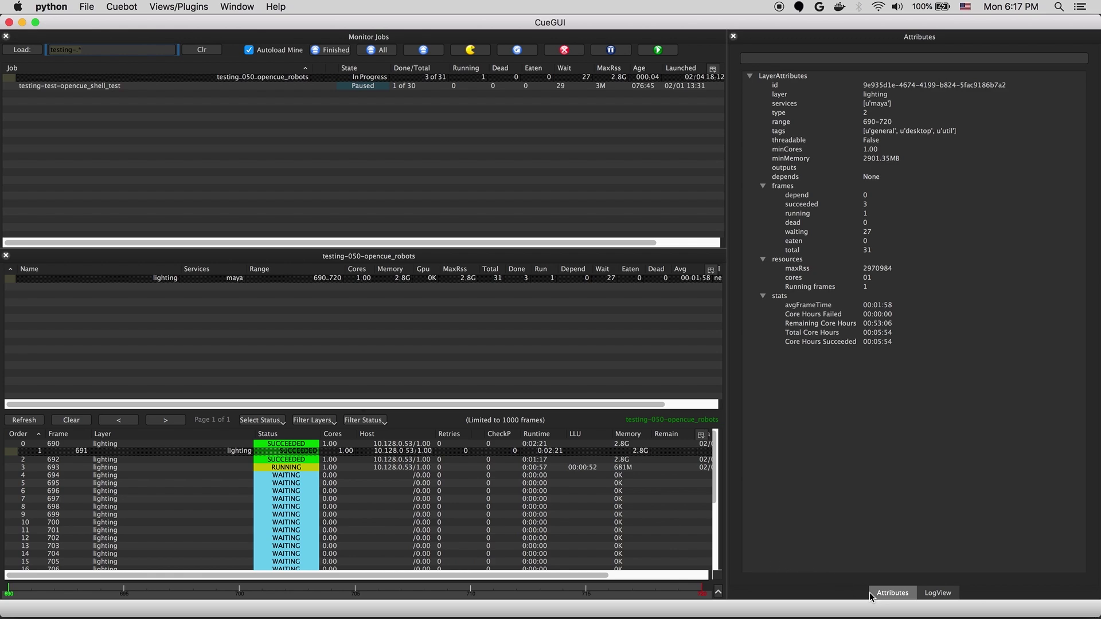
{"action": "left_click", "coordinate": [944, 595]}
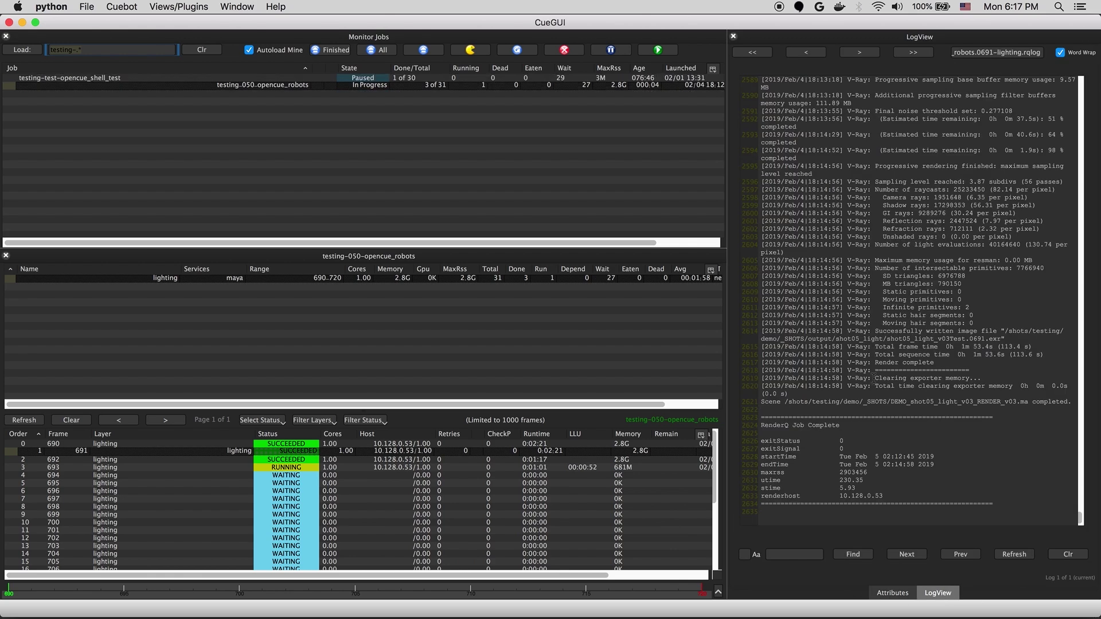
{"action": "scroll", "coordinate": [873, 378], "scroll_direction": "up", "scroll_amount": 15}
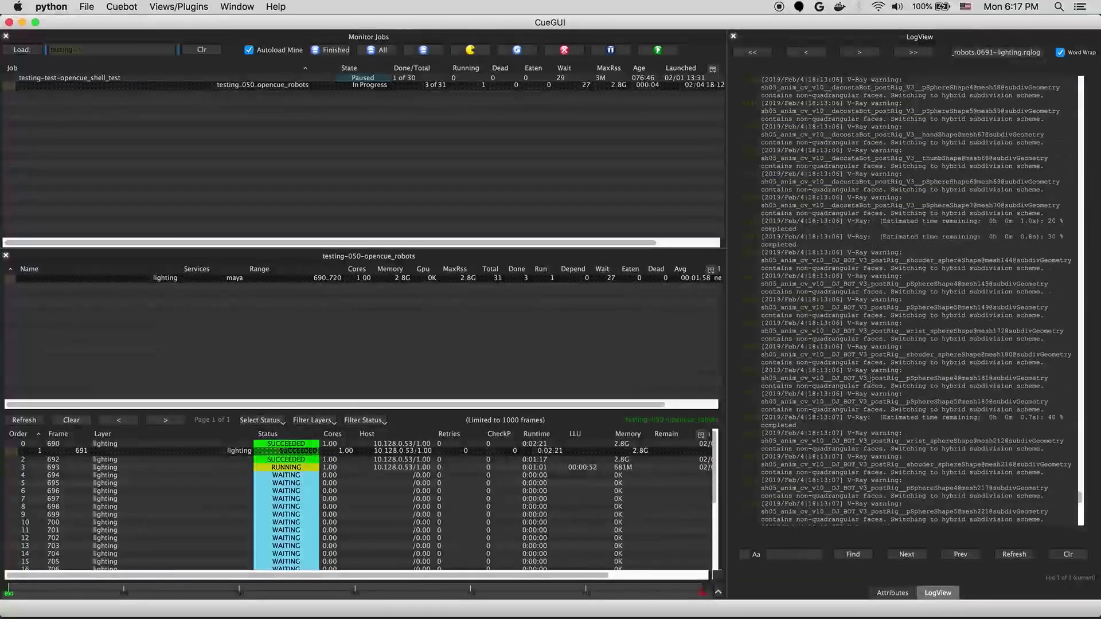
{"action": "scroll", "coordinate": [872, 378], "scroll_direction": "down", "scroll_amount": 15}
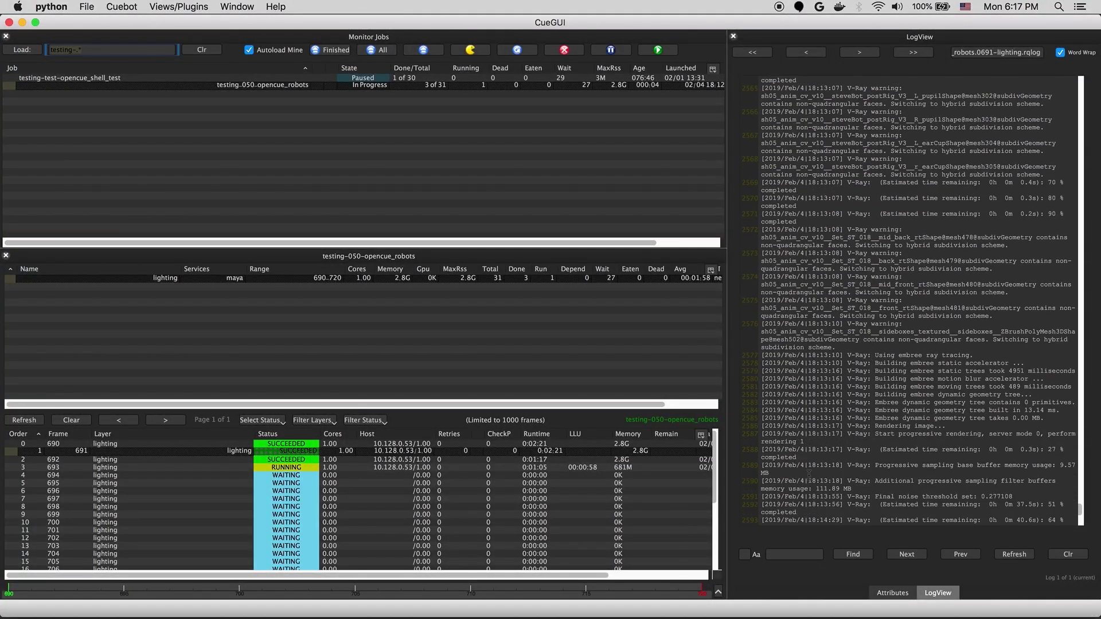
{"action": "left_click", "coordinate": [789, 553]}
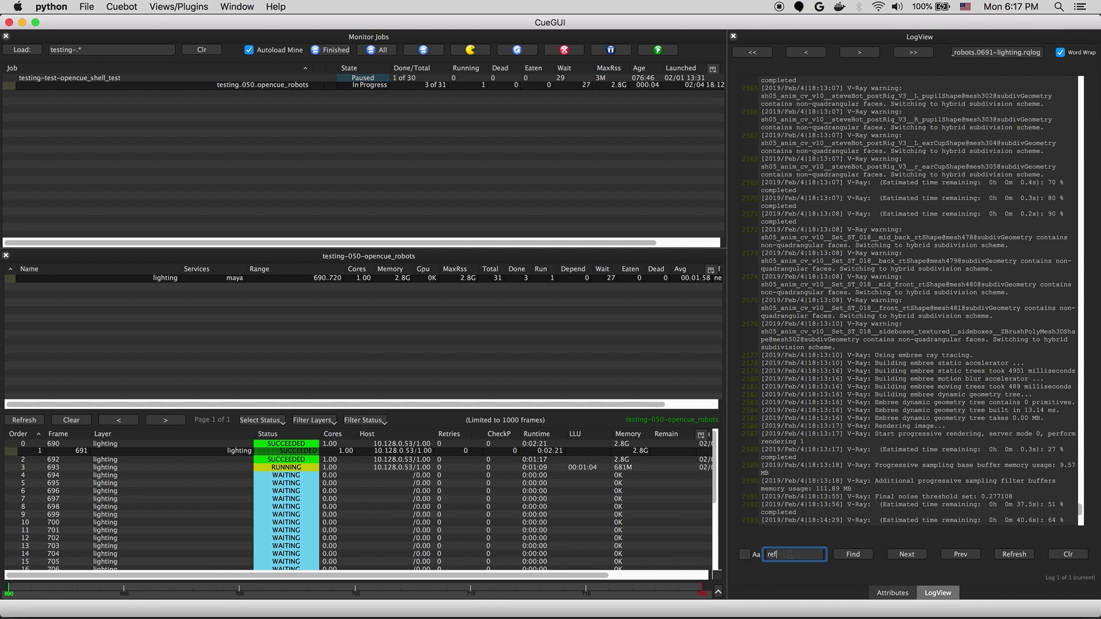
{"action": "key", "text": "Return"}
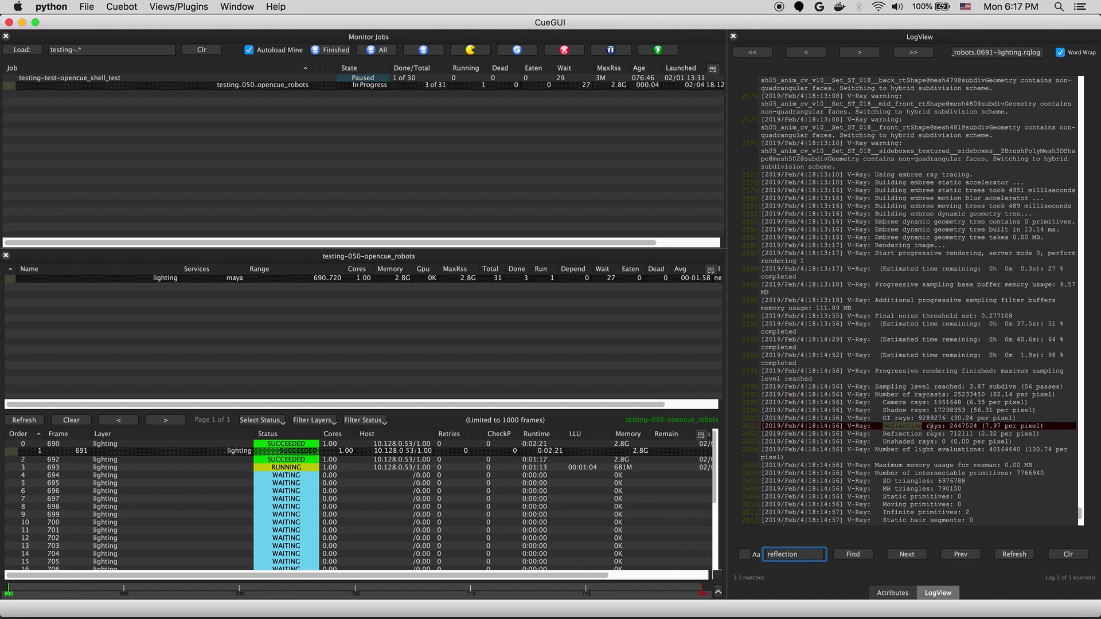
{"action": "double_click", "coordinate": [222, 450]}
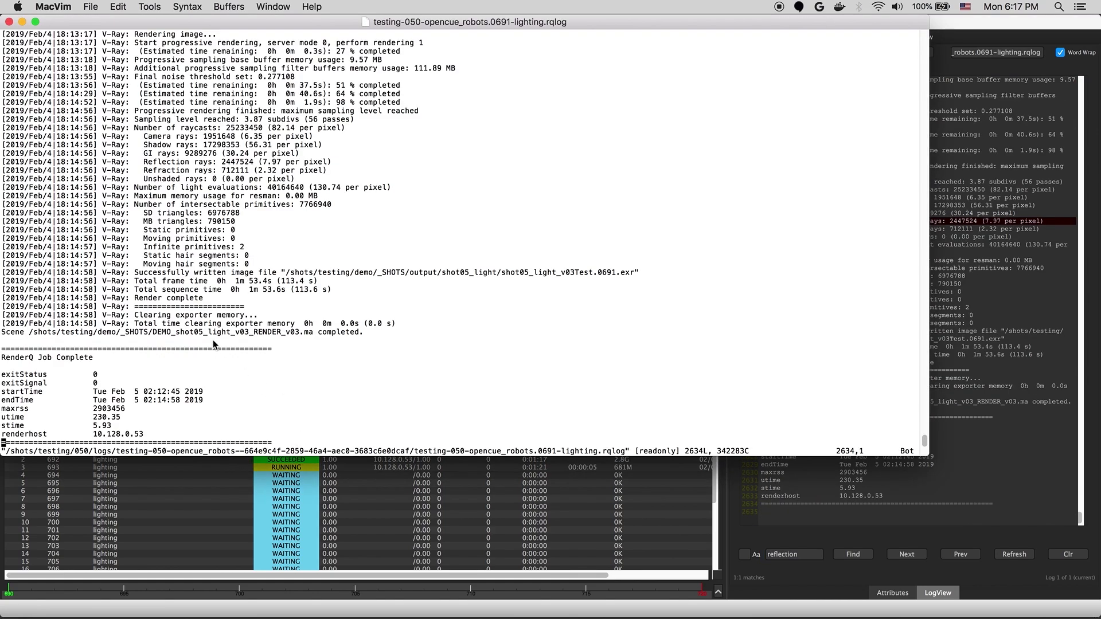
{"action": "scroll", "coordinate": [272, 302], "scroll_direction": "up", "scroll_amount": 20}
{"action": "scroll", "coordinate": [271, 303], "scroll_direction": "up", "scroll_amount": 8}
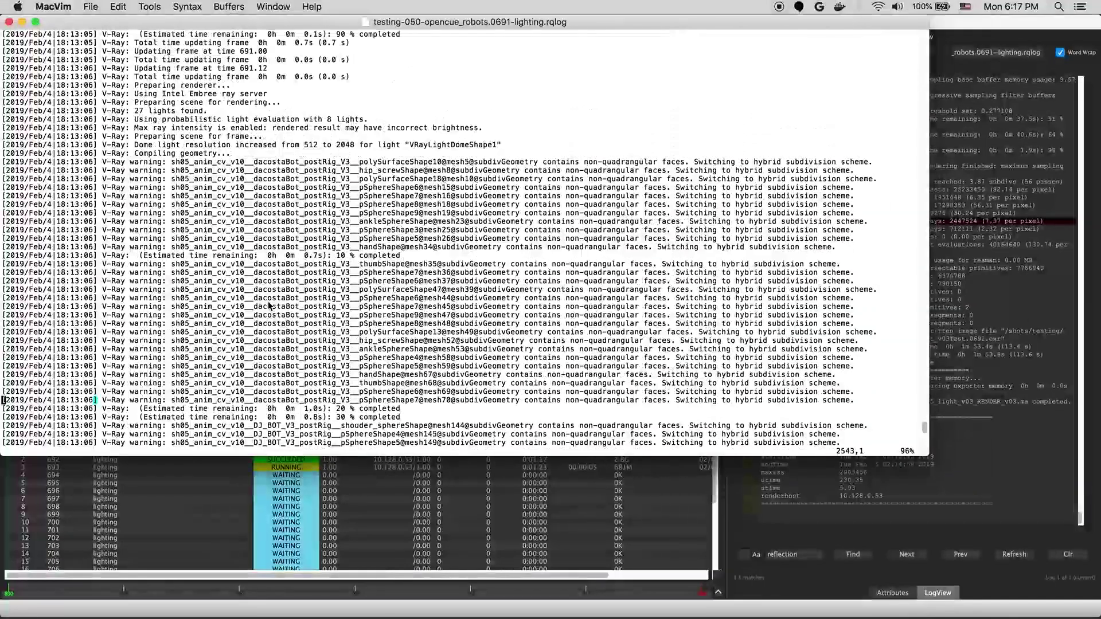
{"action": "scroll", "coordinate": [267, 301], "scroll_direction": "down", "scroll_amount": 20}
{"action": "scroll", "coordinate": [268, 308], "scroll_direction": "down", "scroll_amount": 11}
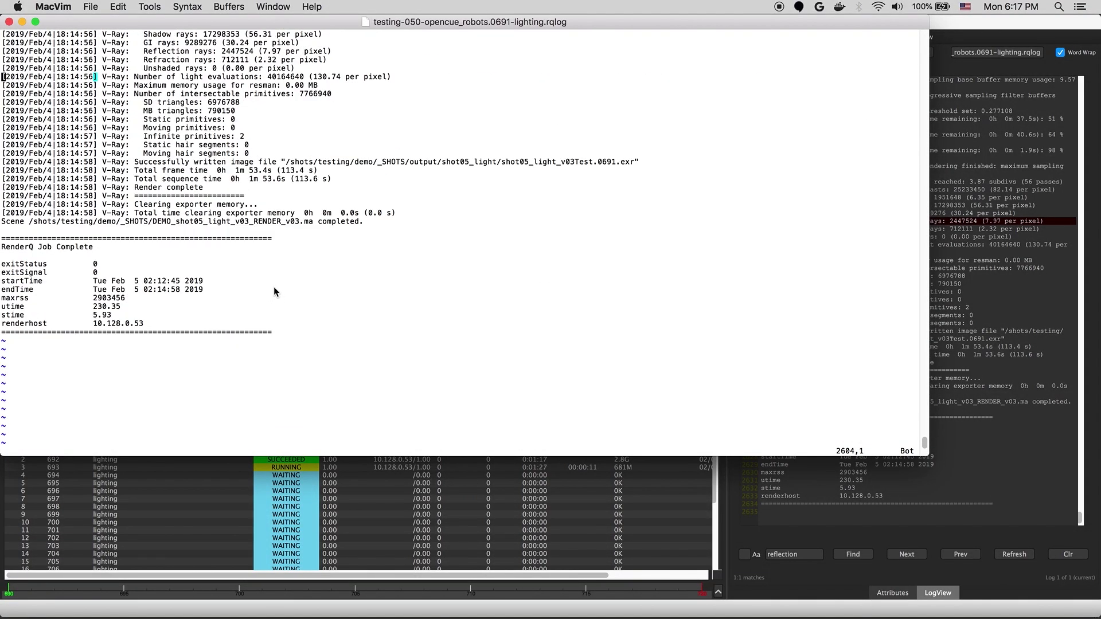
{"action": "left_click", "coordinate": [9, 22]}
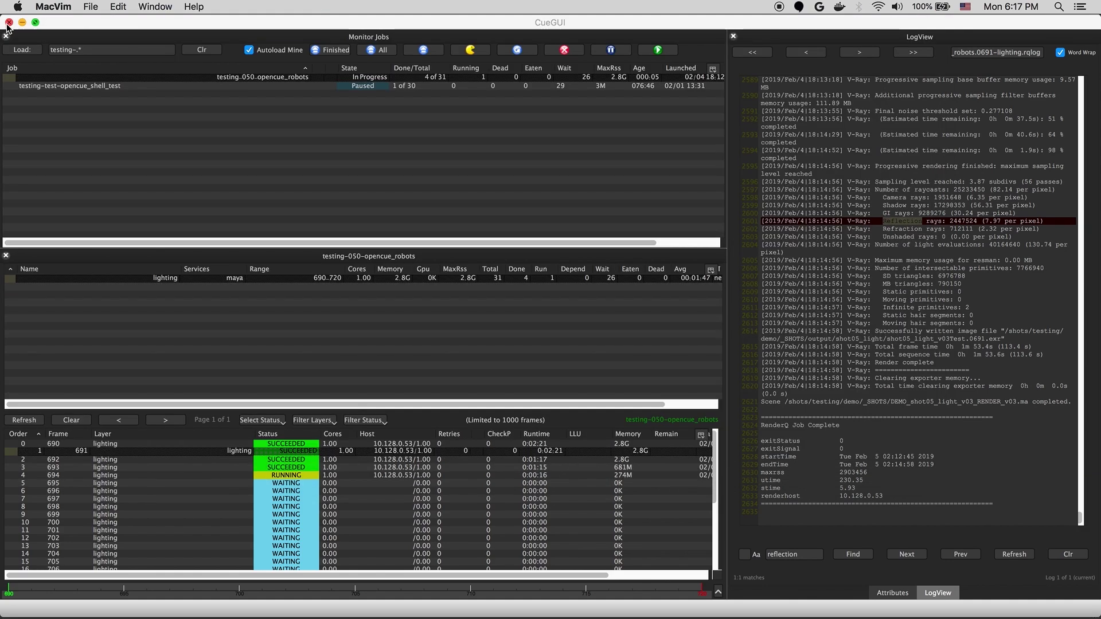